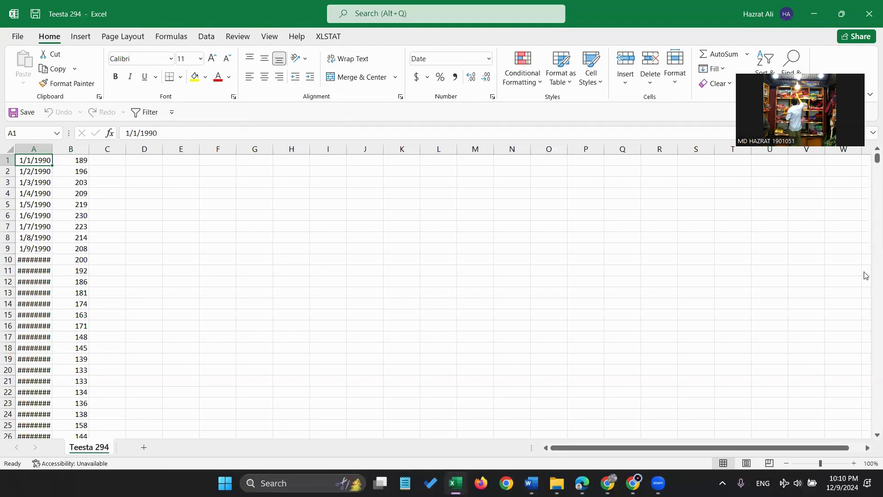
- Widen columns A and B to fit the full dates and flow values, and look through the daily records
double_click(60, 145)
drag(100, 145, 105, 145)
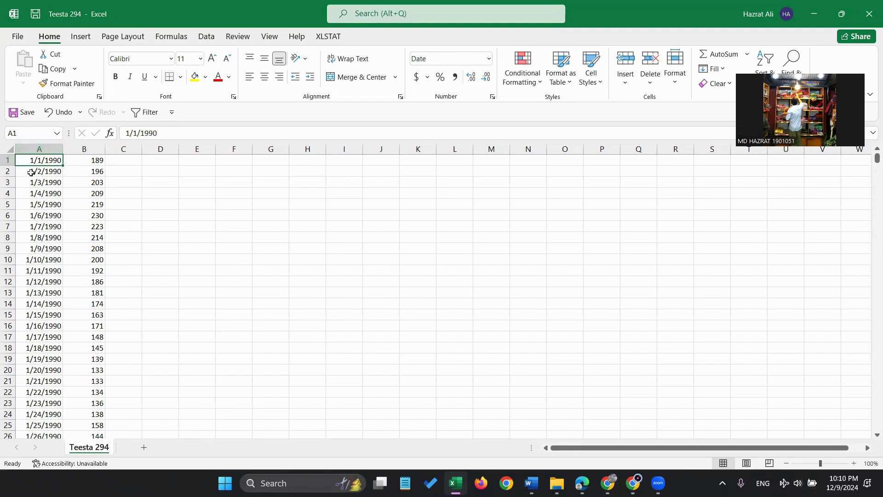
drag(28, 292, 25, 326)
scroll(23, 378, down, 7)
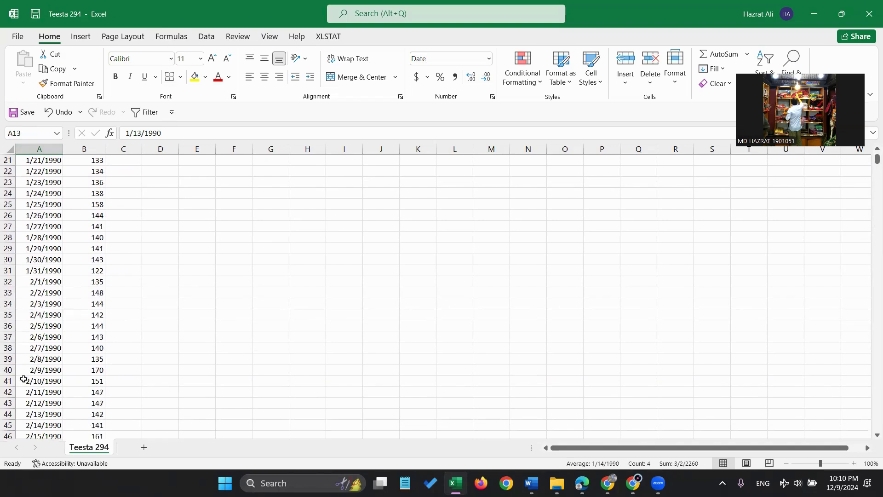
scroll(21, 371, up, 7)
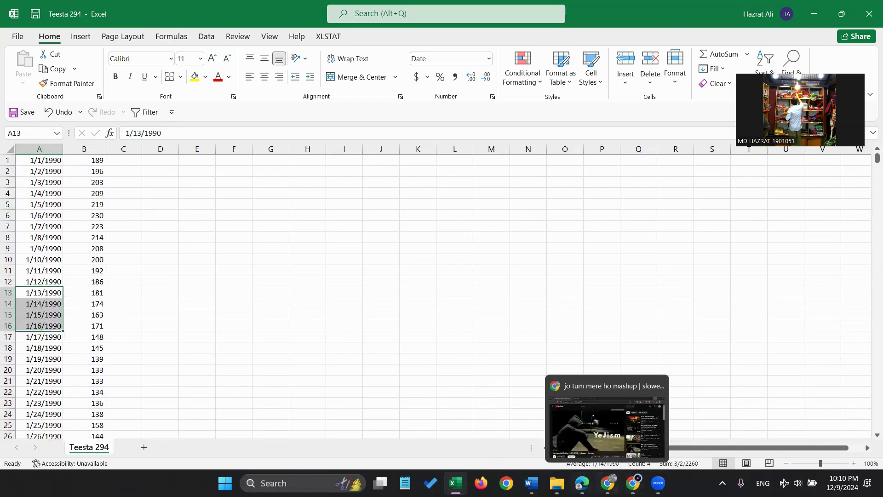
- Switch to Edge and check the IHA Manual and IHA Tutorial PDFs for the hydrologic data layout, then return to Excel
click(546, 373)
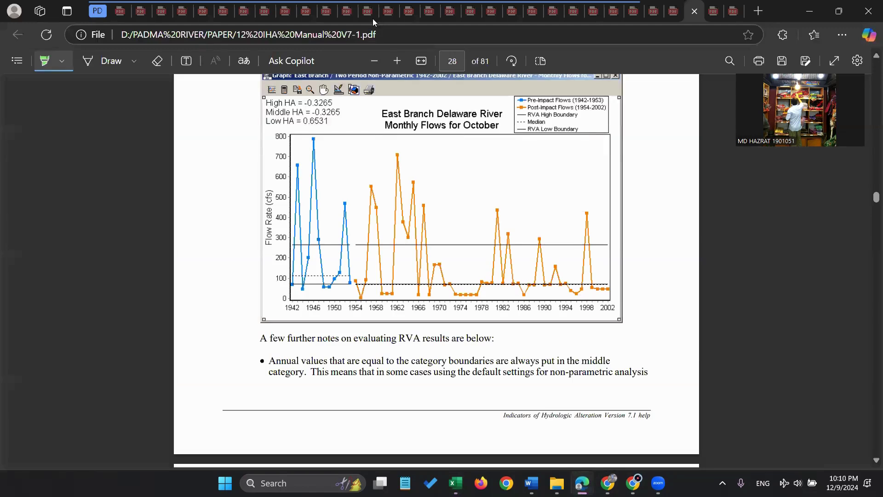
scroll(418, 266, up, 4)
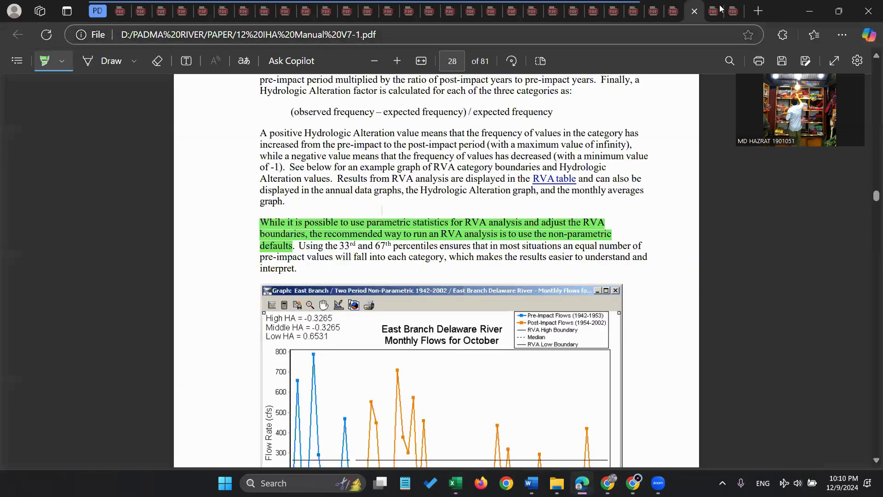
click(673, 11)
scroll(376, 360, up, 1)
scroll(377, 363, up, 3)
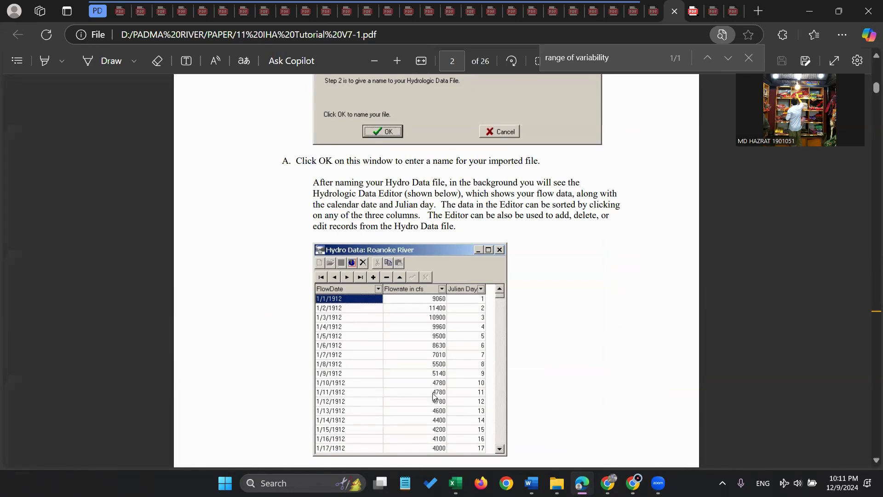
click(804, 6)
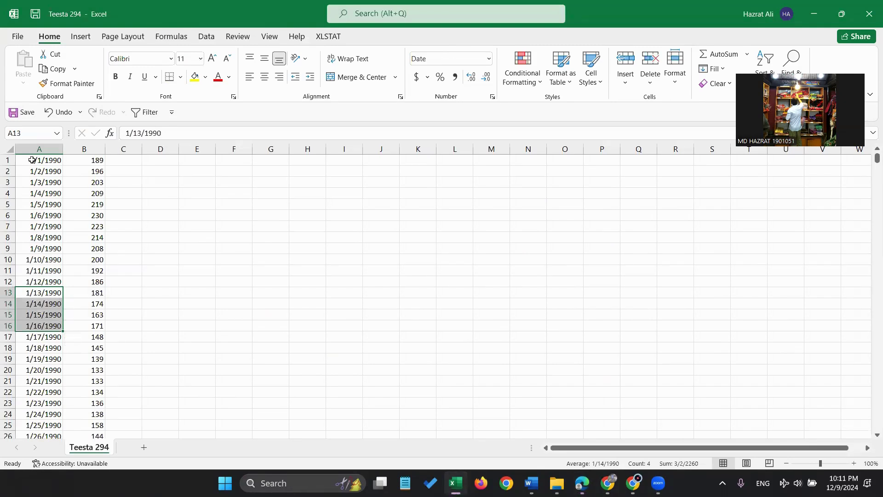
- Select all date and flow records, and save the workbook as Teesta 294 in CSV UTF-8 format to OneDrive's 14 RIVER CSV FILE folder
drag(32, 162, 84, 183)
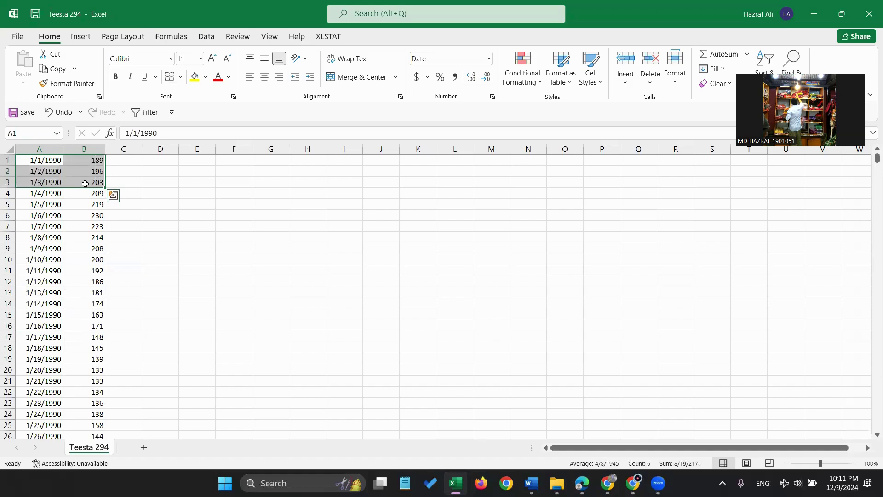
key(ctrl+shift+Down)
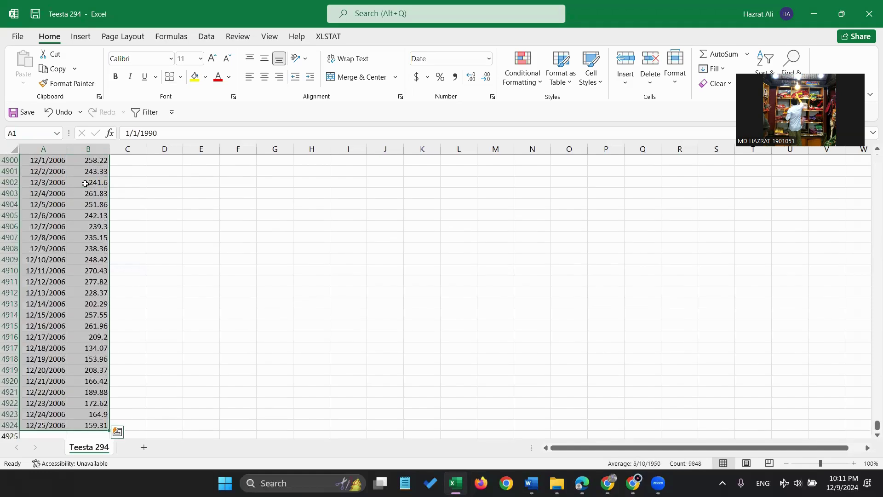
click(18, 36)
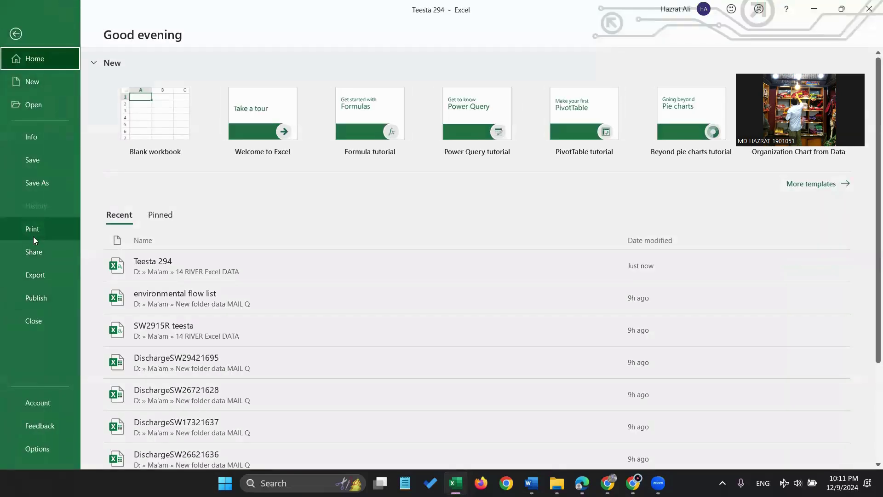
click(39, 187)
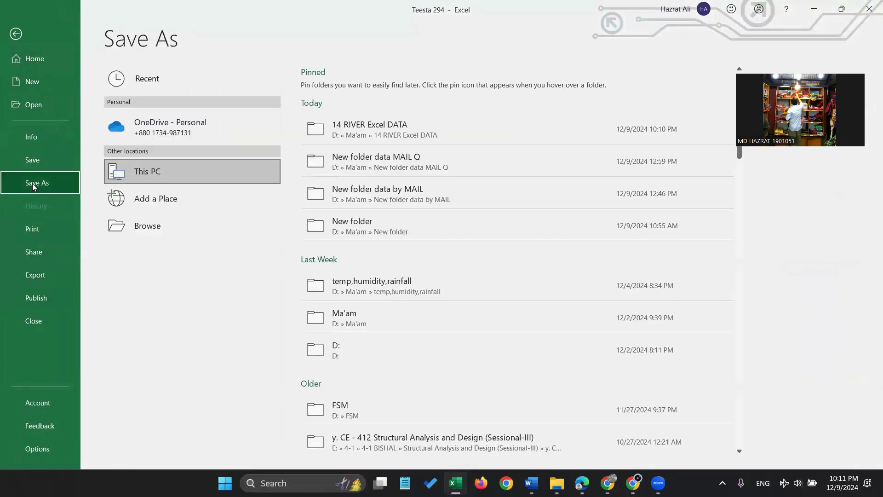
click(158, 227)
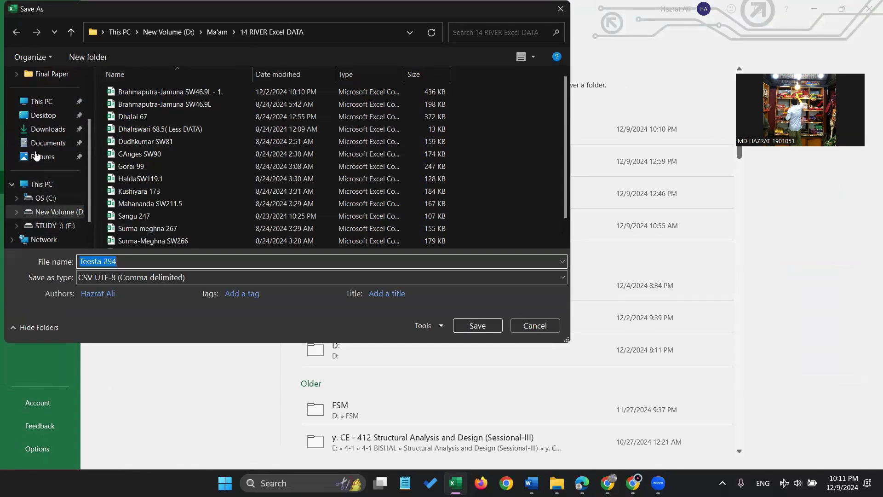
scroll(47, 80, up, 2)
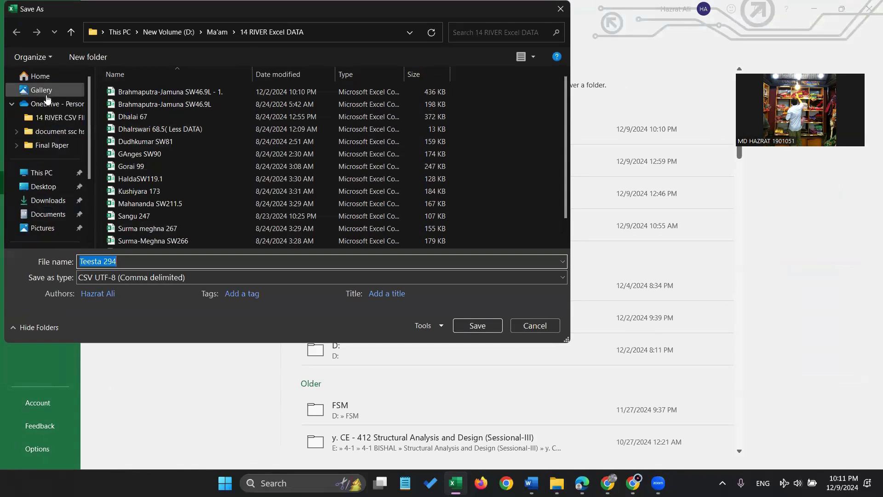
click(49, 119)
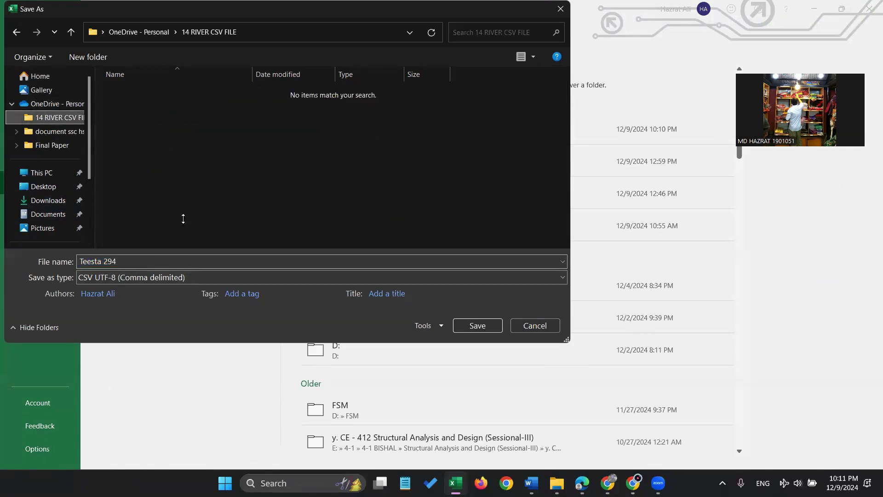
click(562, 278)
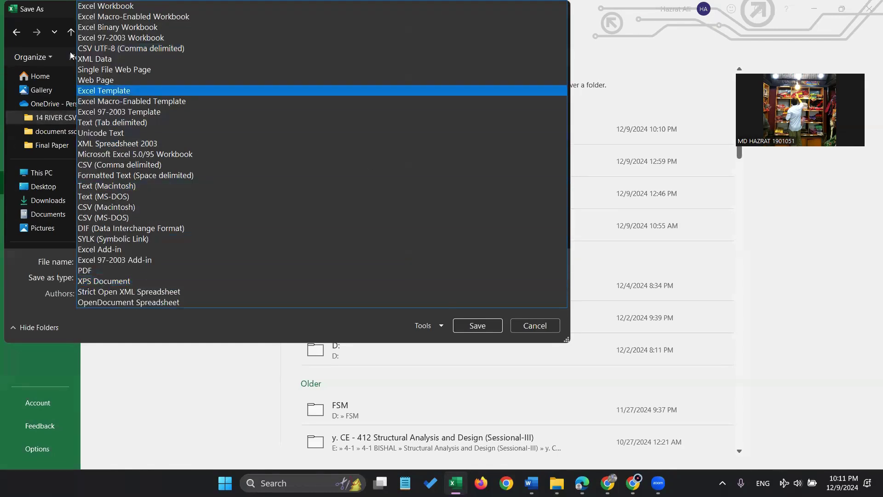
click(122, 49)
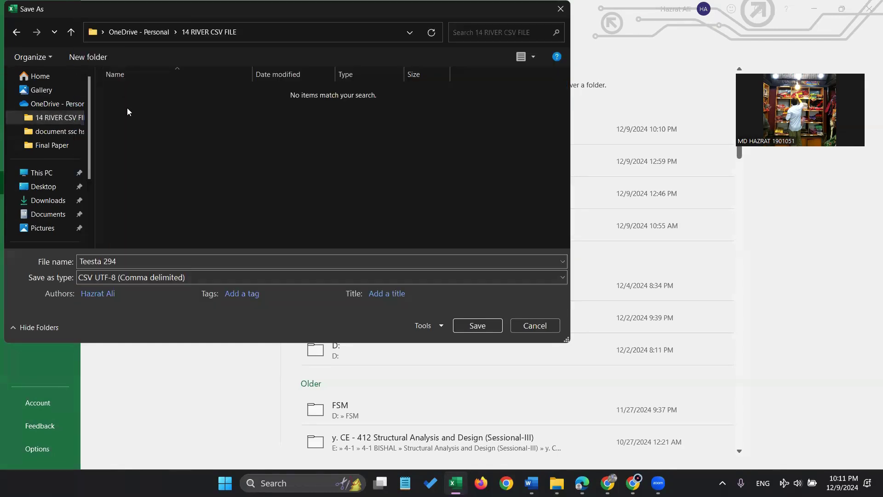
click(479, 325)
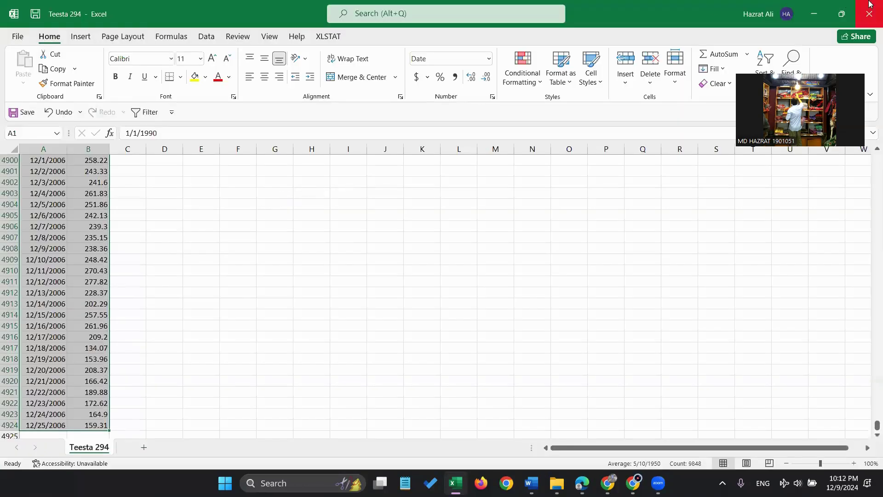
- Switch to File Explorer and launch the IHA7 application from the IHA# folder inside PADMA RIVER THESIS
click(812, 13)
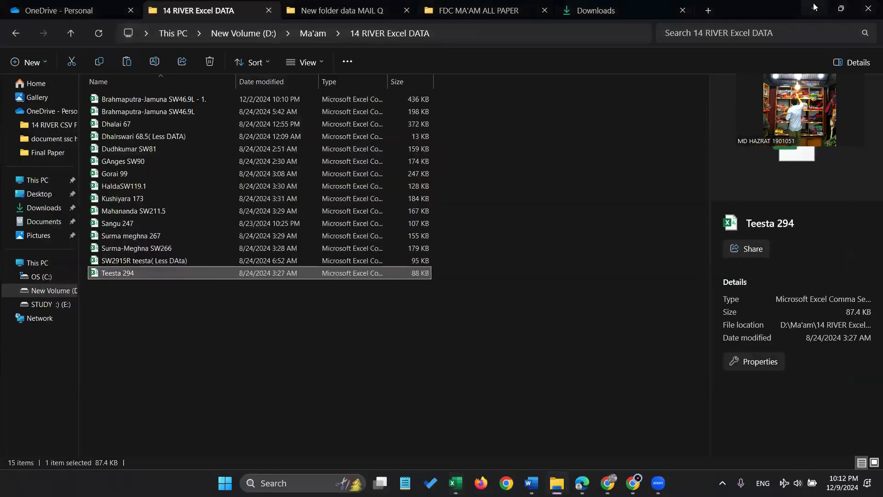
click(340, 10)
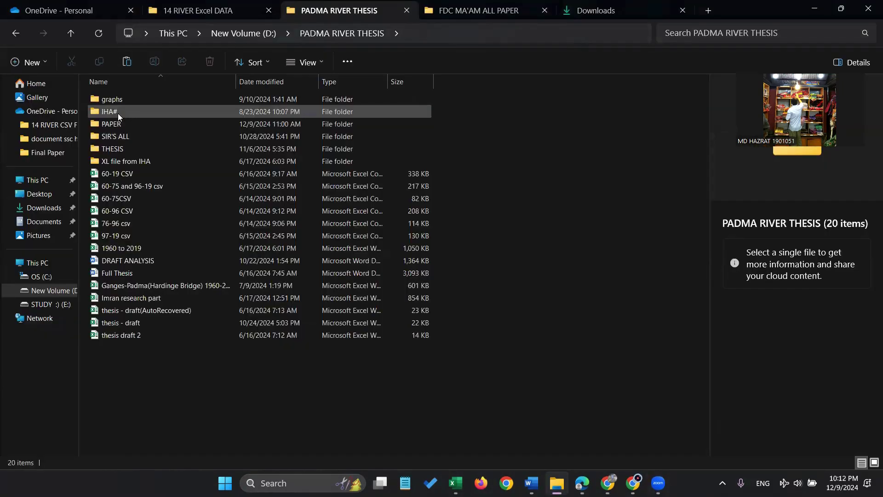
double_click(117, 114)
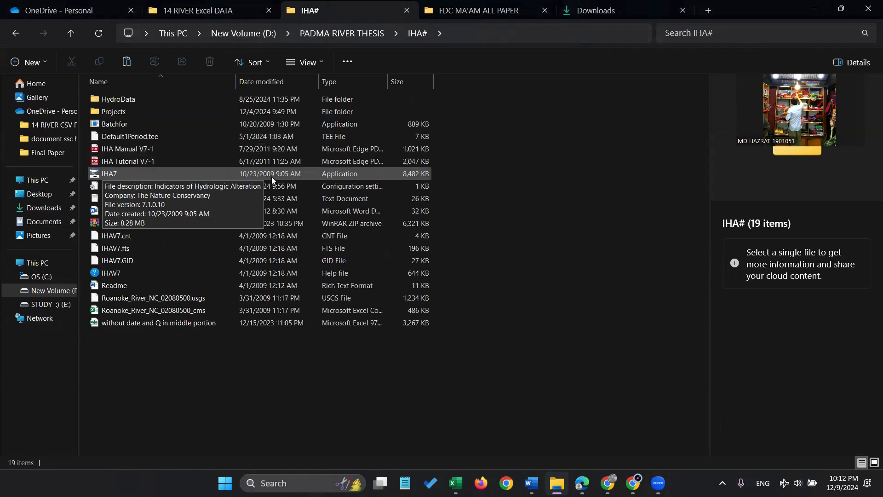
double_click(217, 173)
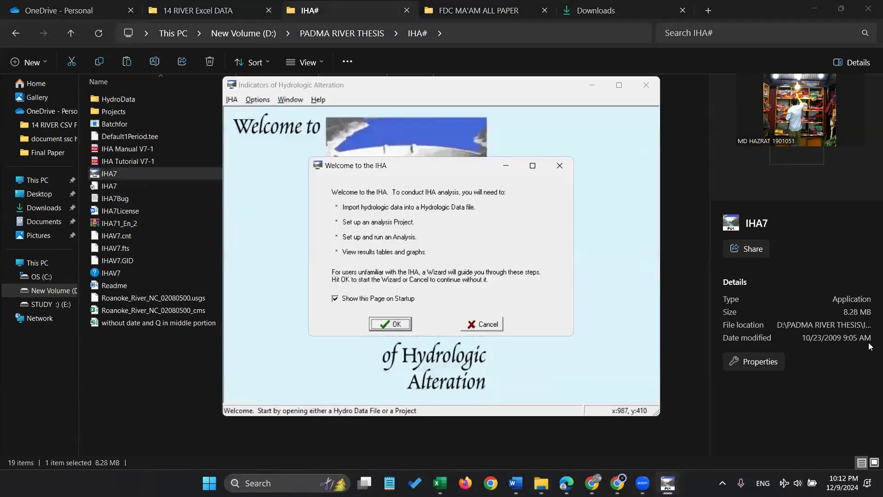
- Try to import hydrologic data through the IHA startup wizard
click(399, 325)
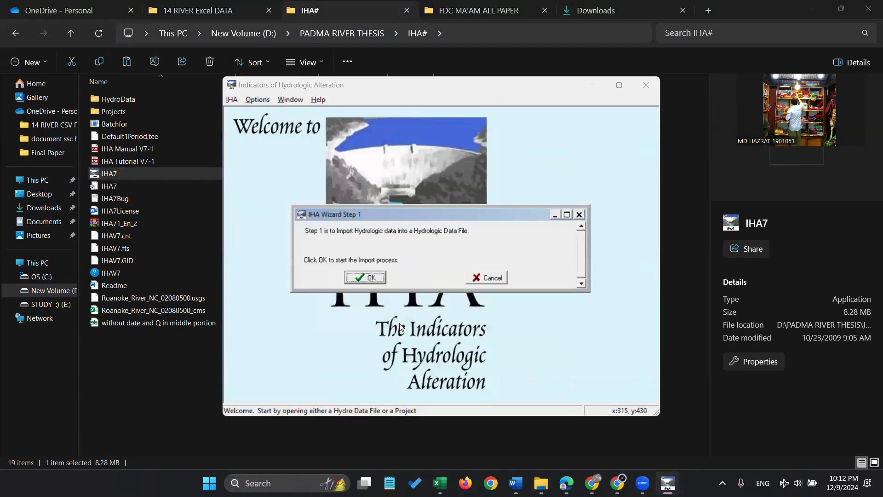
click(371, 279)
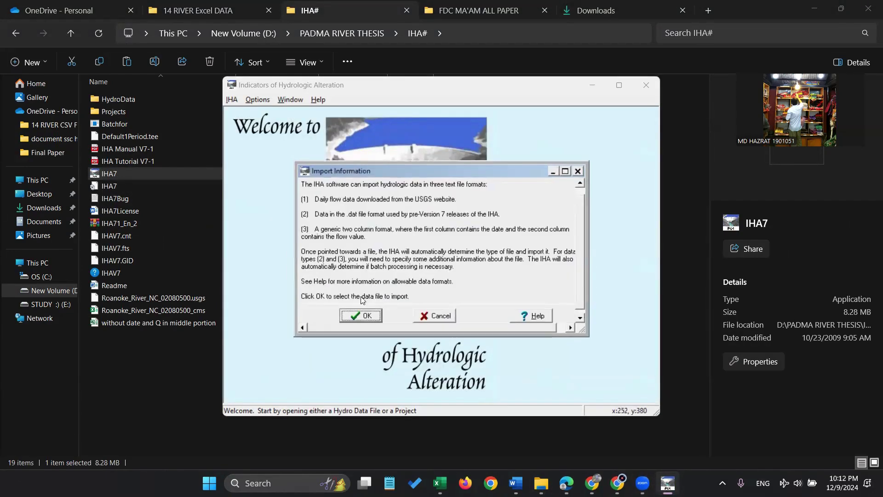
click(358, 316)
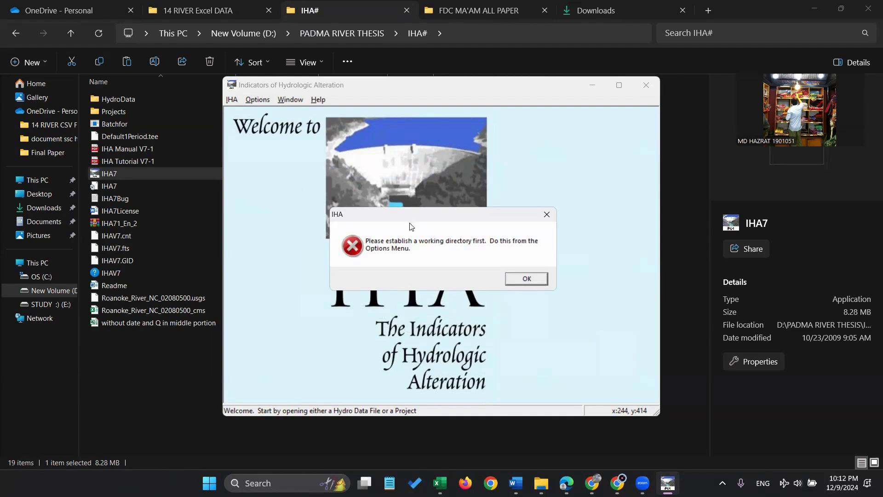
click(526, 279)
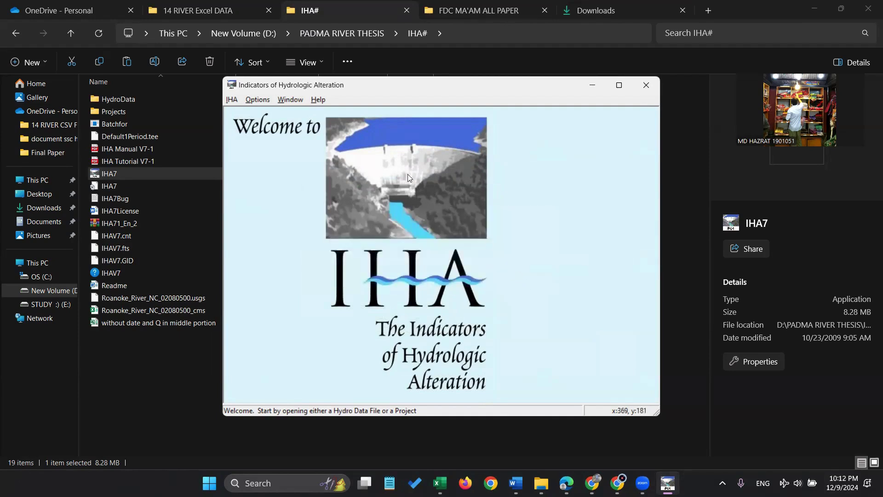
- Set the IHA working directory to the 14 RIVER CSV FILE folder in OneDrive - Personal
click(260, 101)
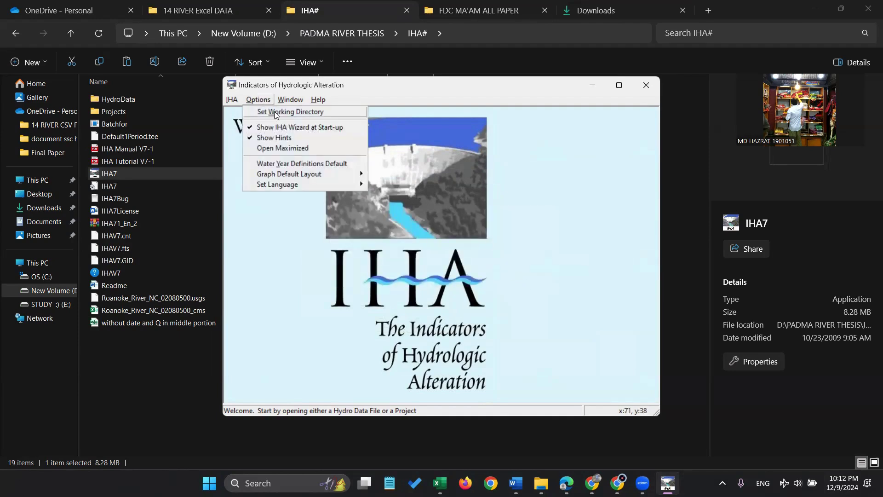
click(302, 112)
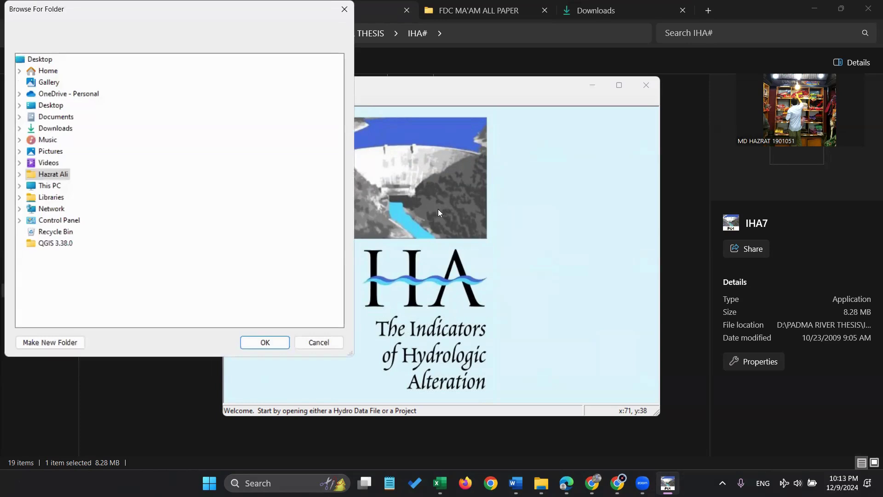
click(45, 176)
click(80, 96)
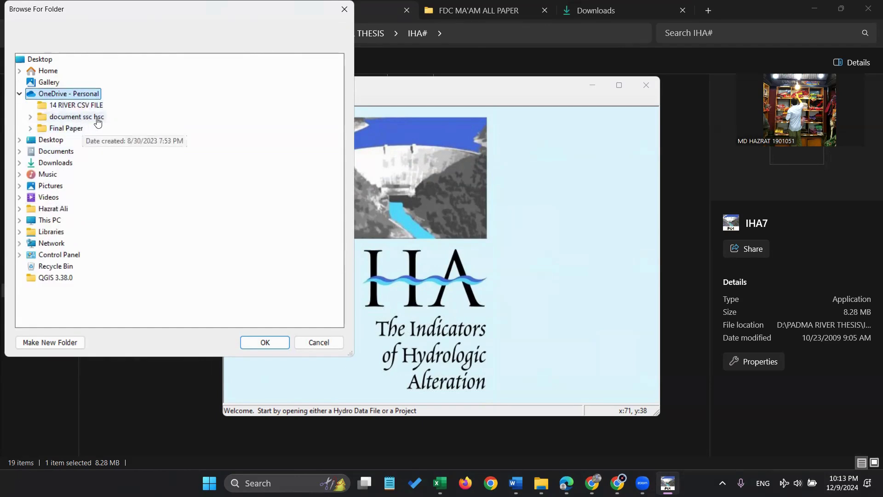
click(69, 128)
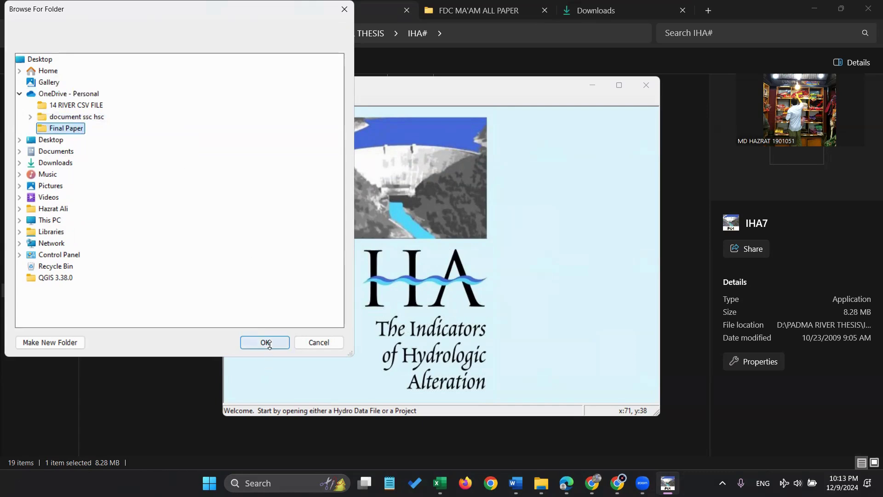
click(88, 106)
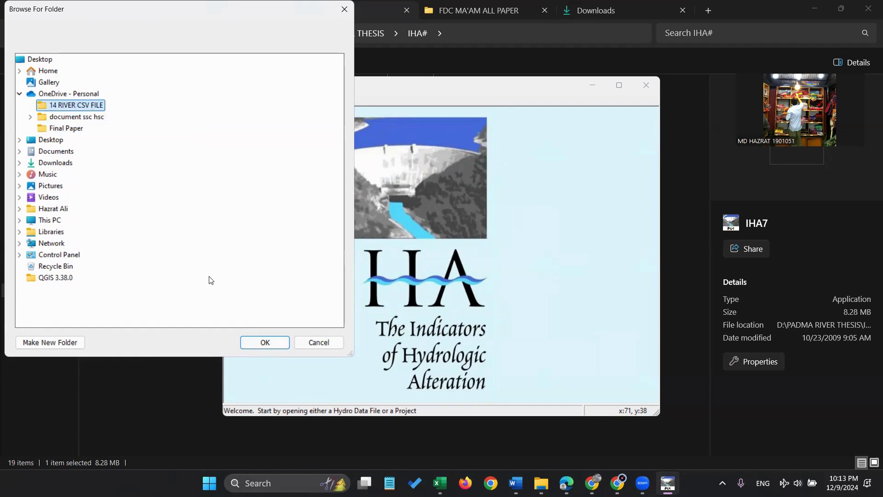
click(258, 341)
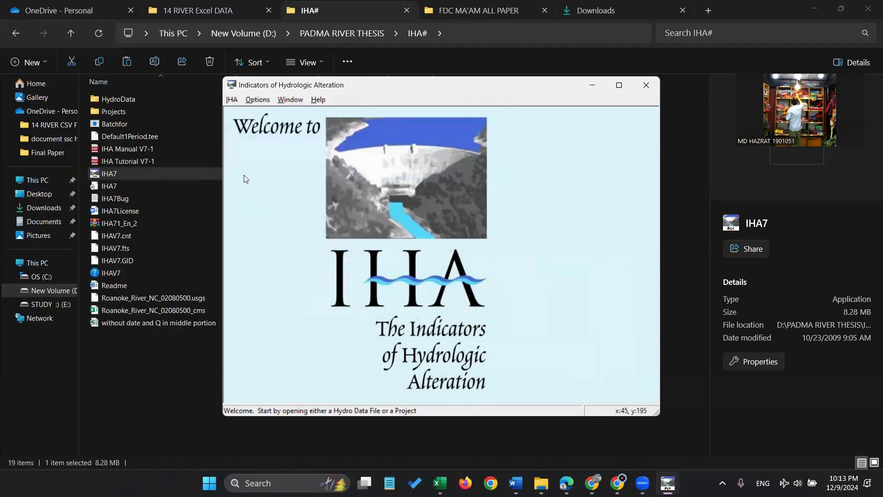
- Try to import the Teesta 294 CSV file from the 14 RIVER CSV FILE folder in OneDrive - Personal as hydrologic data
click(233, 100)
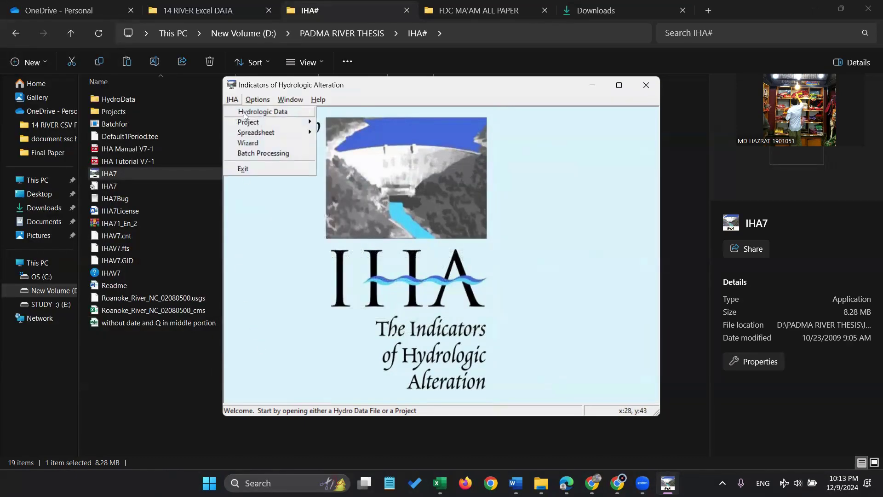
mouse_move(288, 112)
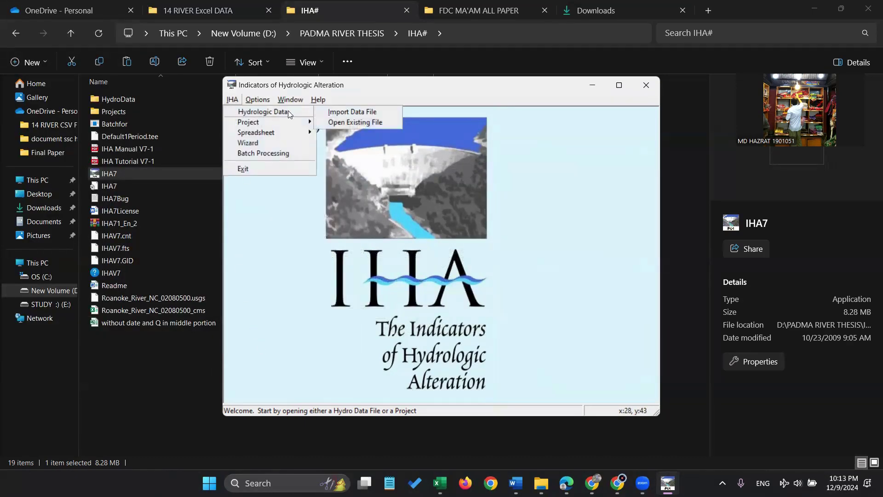
click(328, 111)
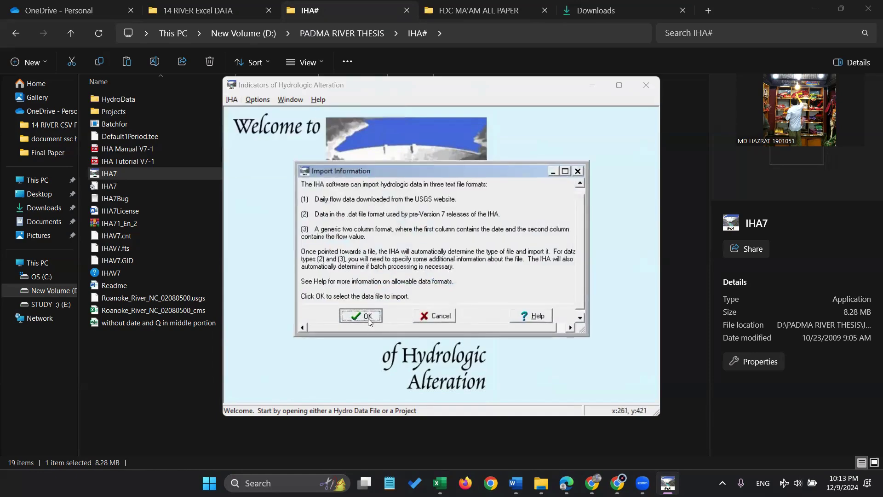
click(362, 315)
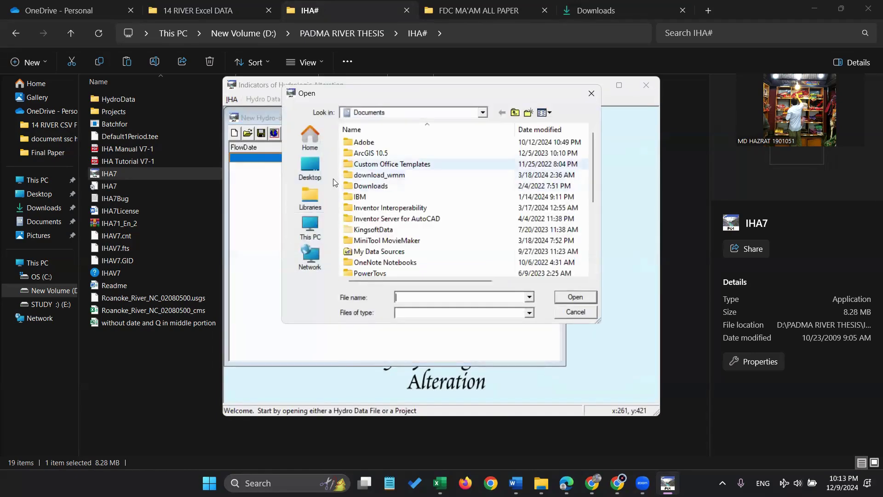
click(483, 112)
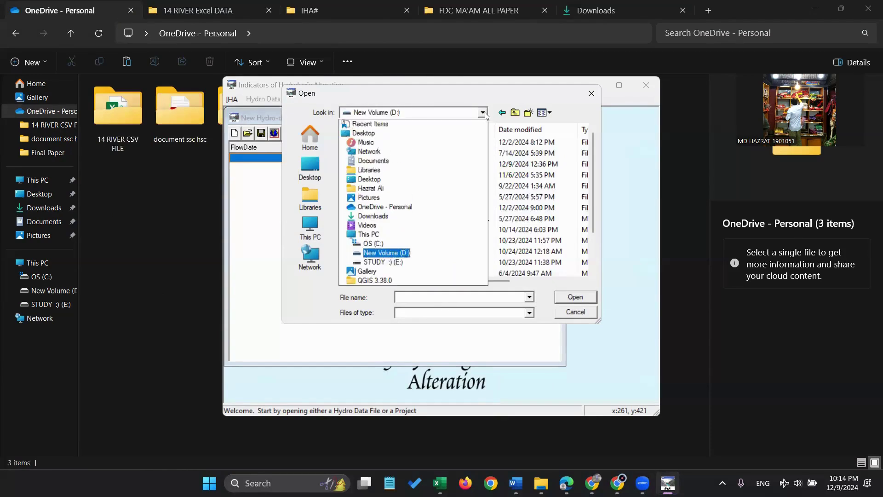
click(394, 209)
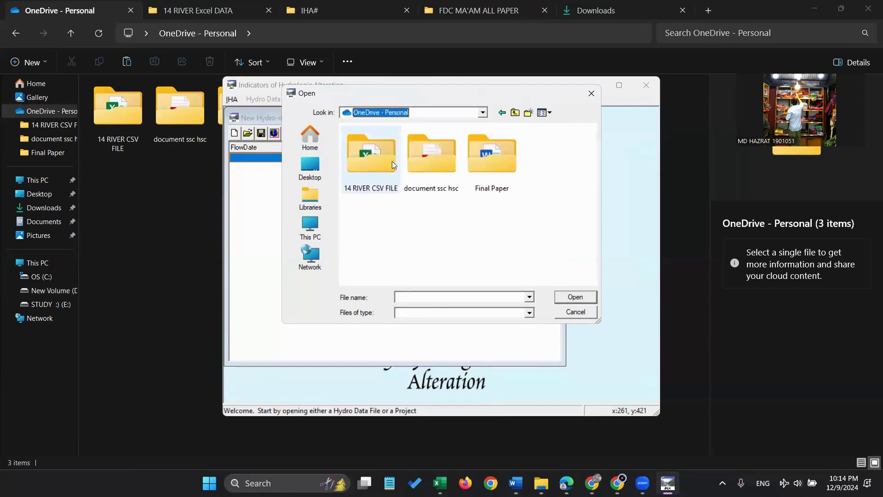
double_click(377, 163)
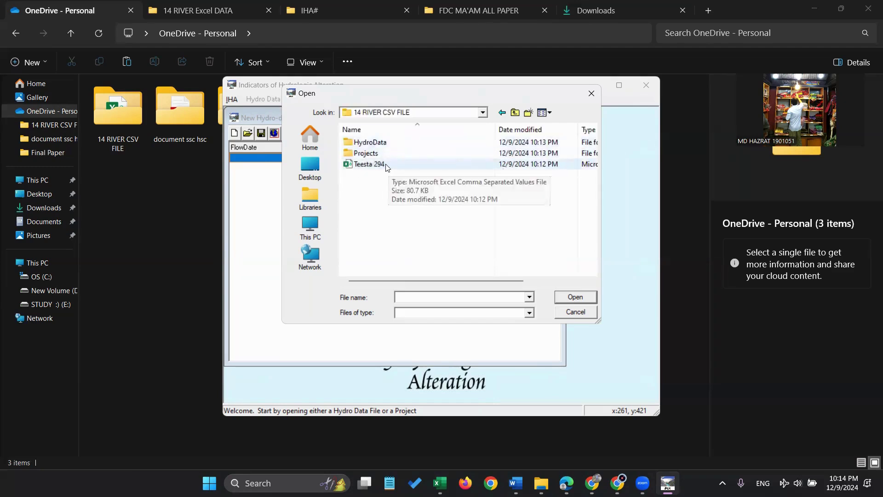
click(387, 165)
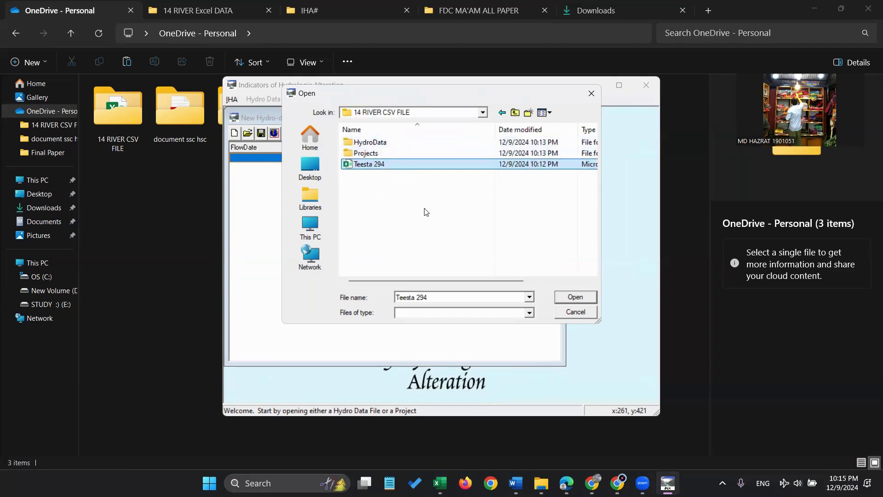
click(567, 297)
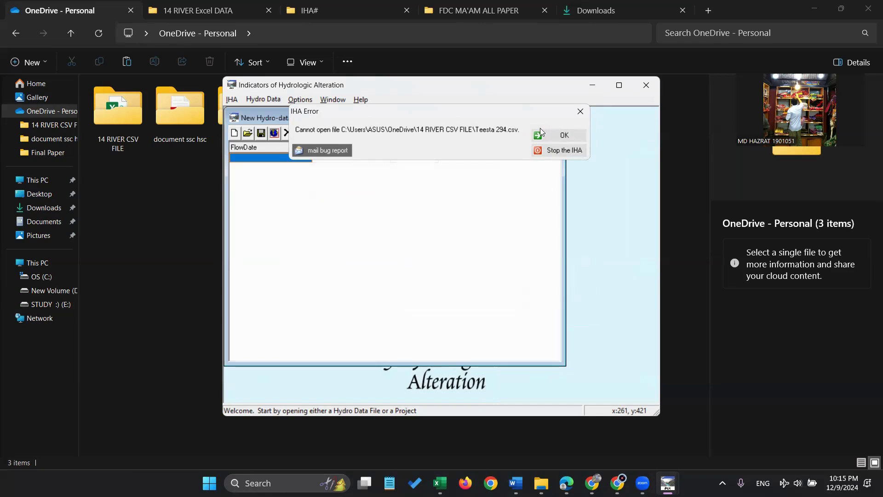
click(573, 138)
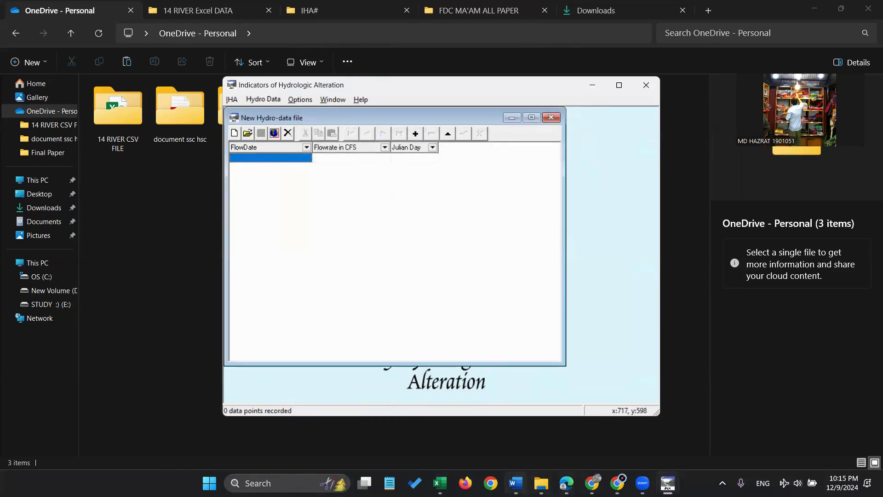
- Switch to Excel and close the Teesta 294 workbook, and close the empty hydro-data file in IHA
click(439, 483)
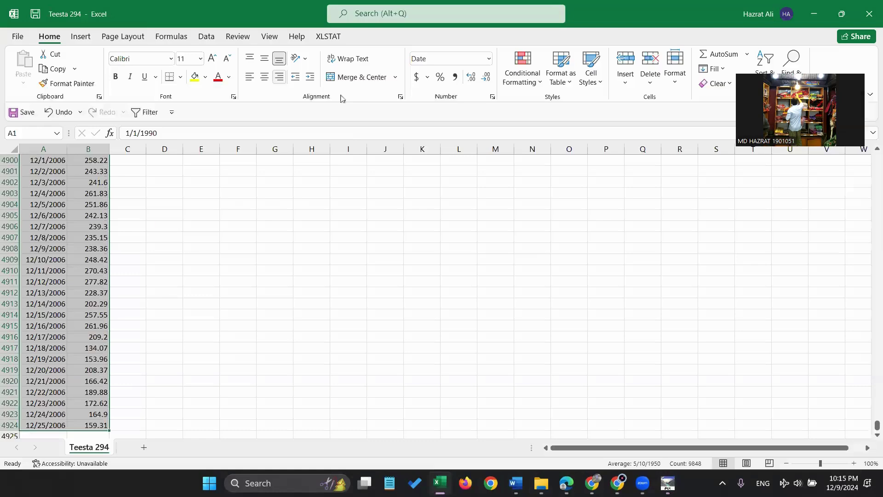
click(869, 13)
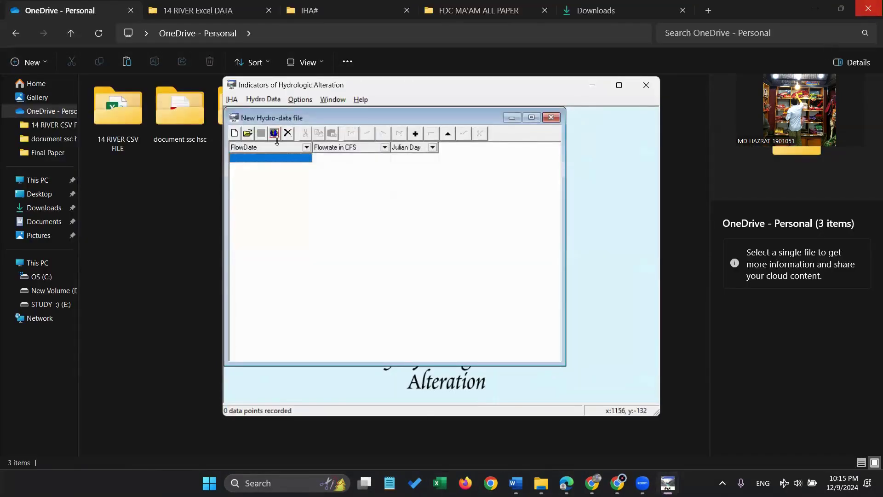
click(551, 118)
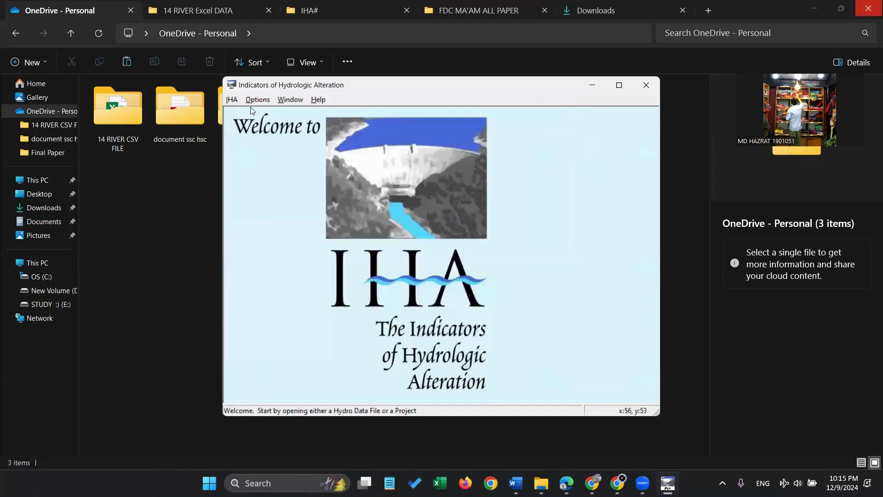
- Start a hydrologic data import and open the Teesta 294 CSV file from the 14 RIVER CSV FILE folder
click(234, 101)
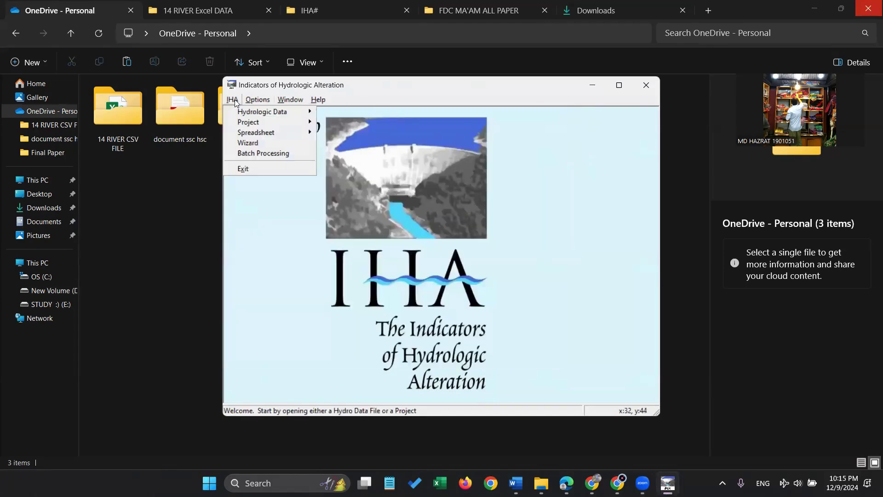
mouse_move(302, 116)
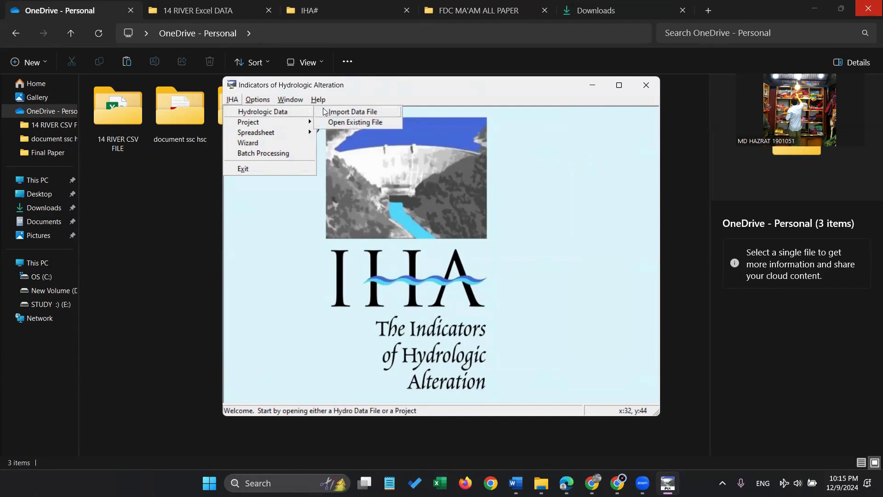
click(346, 112)
click(364, 315)
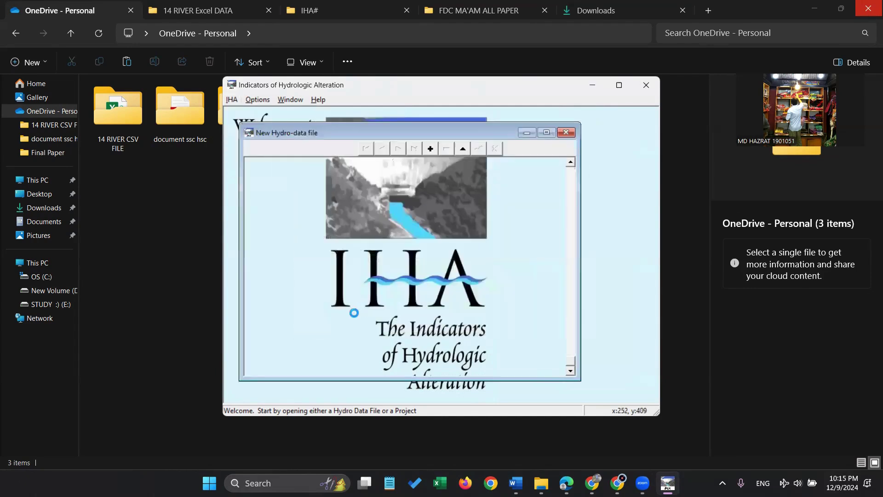
click(382, 164)
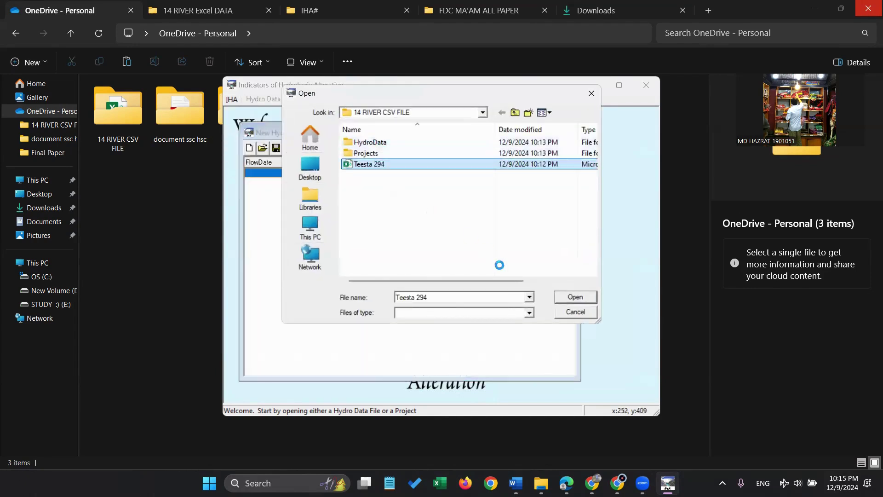
click(565, 297)
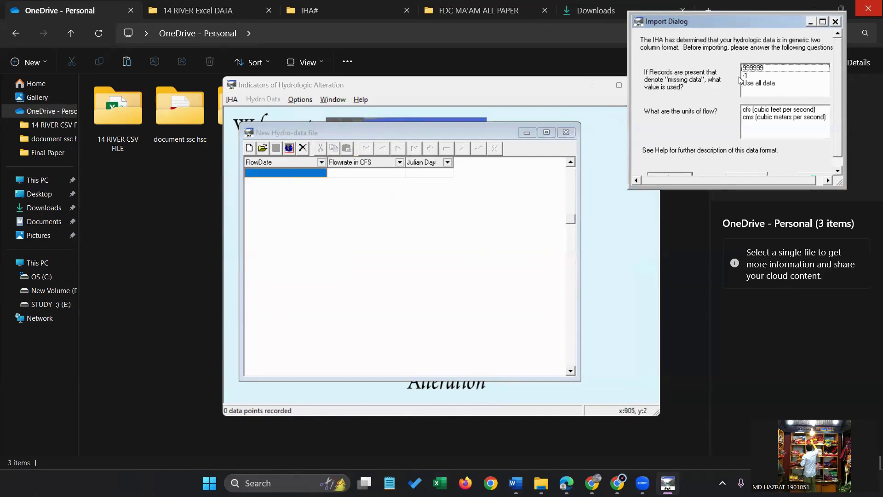
- Import the flow records with -1 as the missing data value and cms (cubic meters per second) as the flow units
click(753, 75)
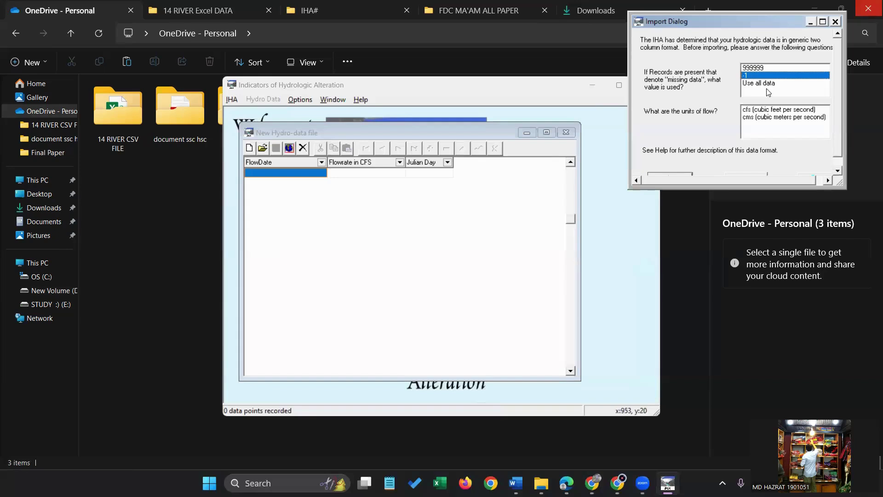
click(771, 122)
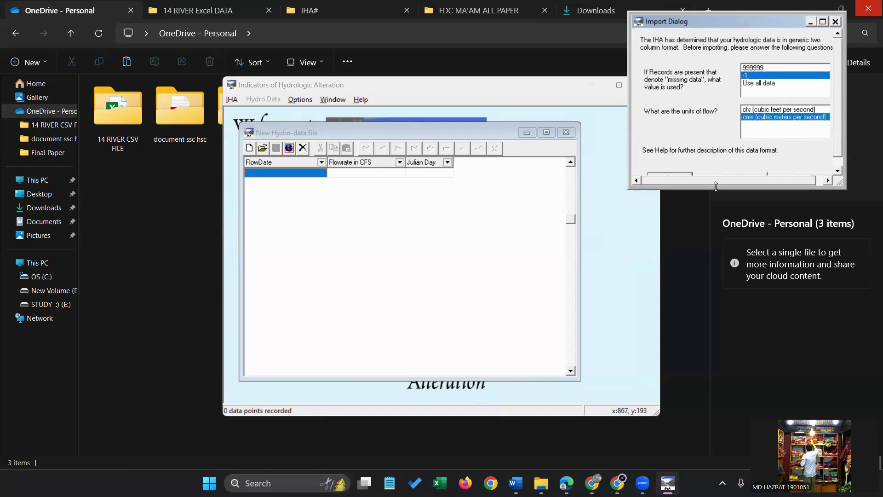
drag(716, 186, 716, 235)
click(676, 182)
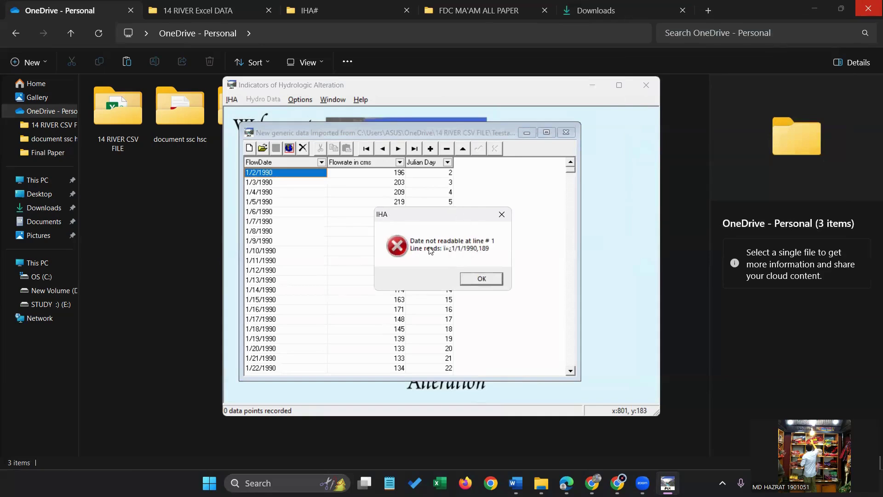
click(481, 279)
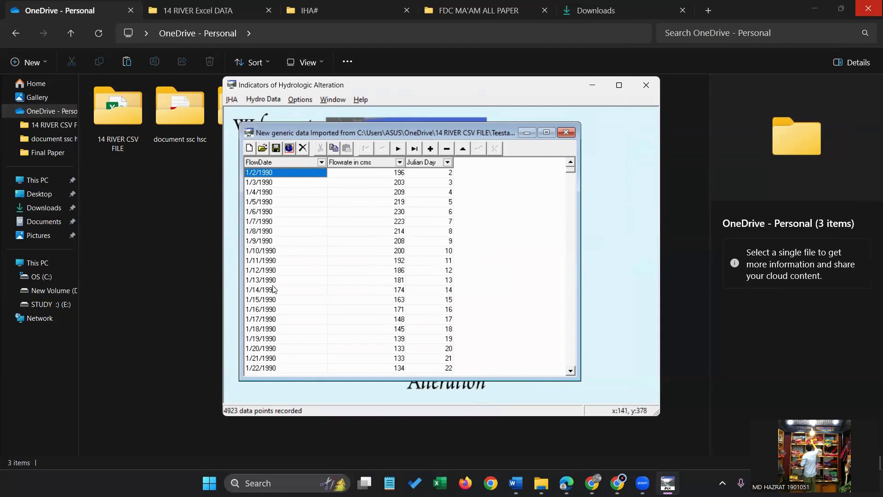
- Examine the imported flow dates, flow rates and Julian days from the 1990 records through to those of 2005
key(Down)
key(Down)
key(Down)
key(Down)
key(Down)
key(Down)
key(Down)
key(Down)
key(Down)
key(Down)
key(Down)
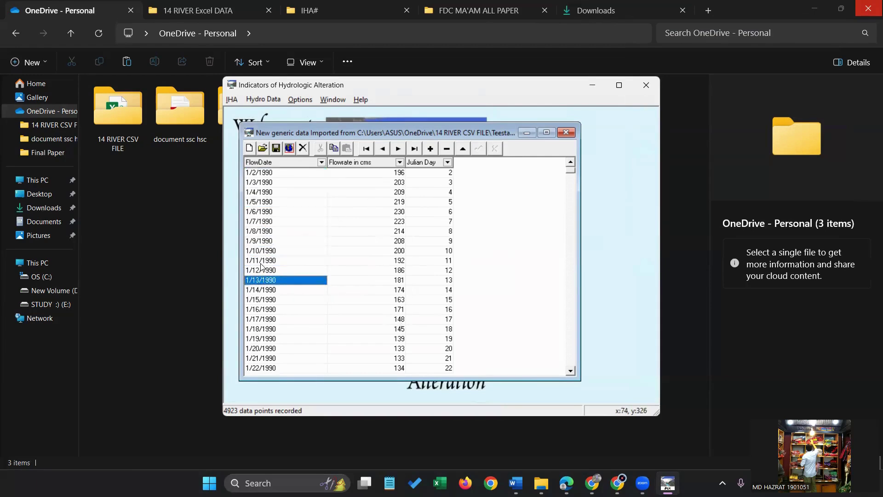
key(Down)
key(Down)
key(Down)
key(Down)
key(Down)
key(Down)
key(Down)
key(Down)
key(Down)
key(Down)
key(Down)
key(Down)
key(Down)
key(Down)
key(Down)
key(Down)
key(Down)
key(Down)
key(Down)
key(Down)
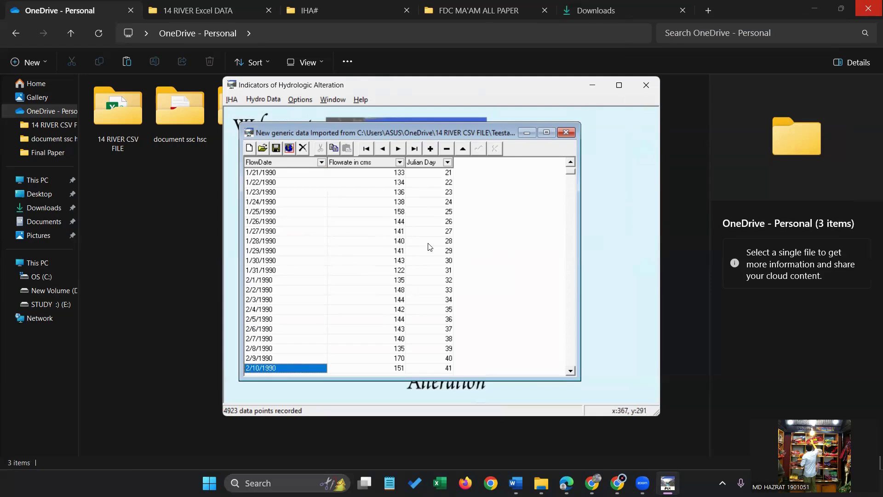
key(Down)
key(Down)
key(Down)
key(Down)
key(Down)
key(Down)
key(Down)
key(Down)
key(Down)
key(Down)
key(Down)
key(Down)
key(Down)
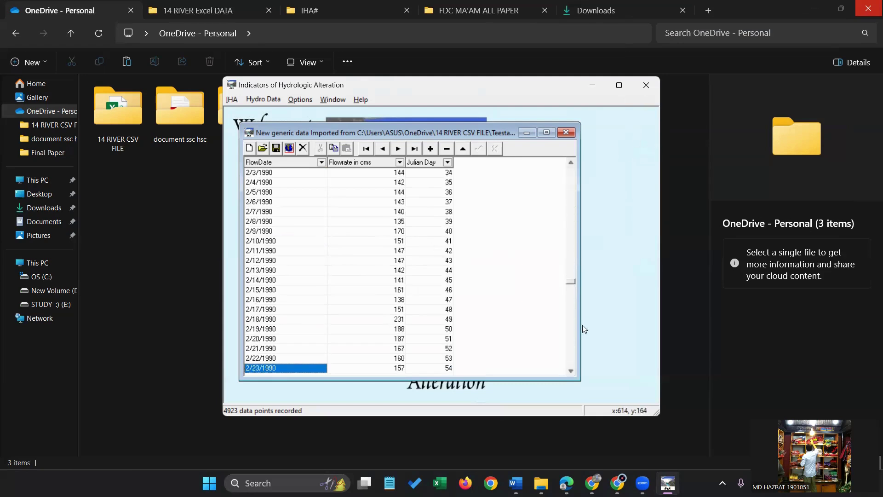
drag(583, 325, 581, 341)
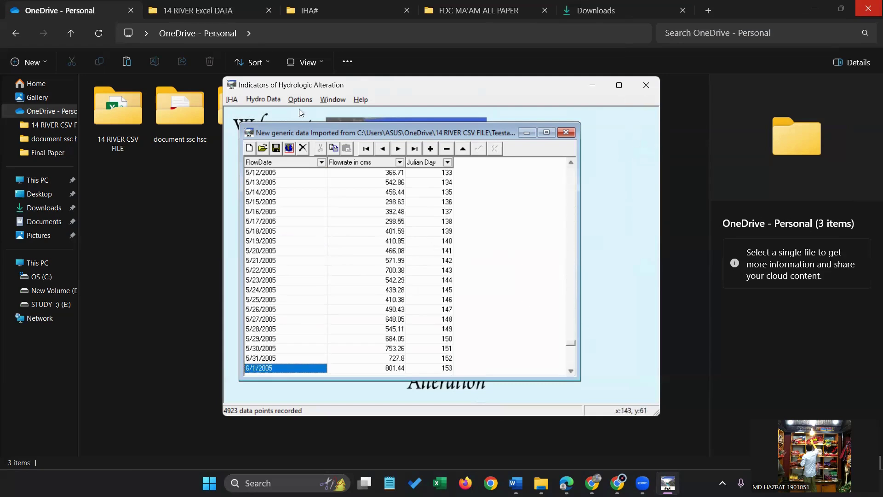
- Save the imported records as a hydro data file named Testa 294, copying that name for reuse
click(276, 149)
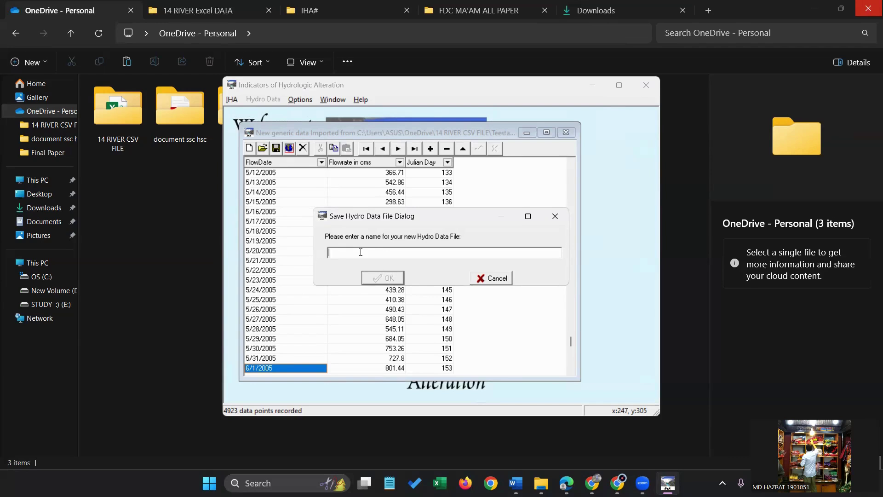
text(Testa 294)
drag(358, 252, 327, 253)
key(ctrl+c)
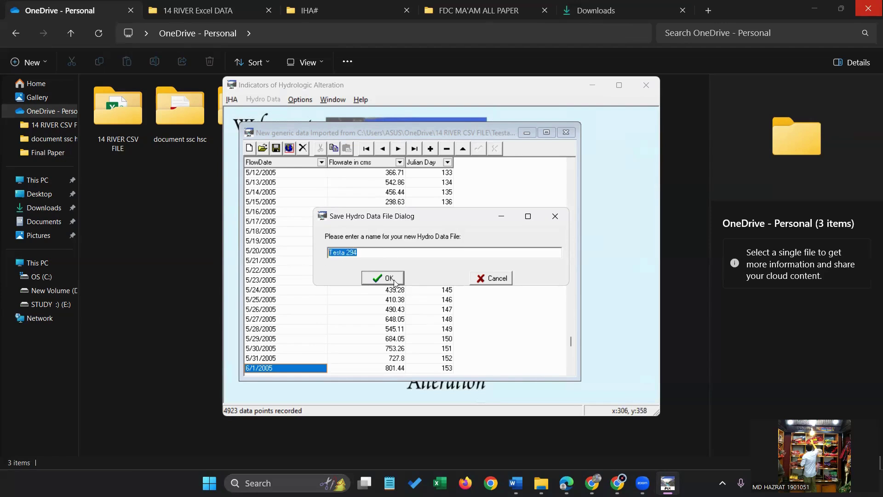
click(390, 278)
- Look over the early June 2005 records in the saved hydro data and close its window
key(Down)
key(Down)
key(Down)
key(Down)
key(Down)
key(Down)
key(Down)
key(Down)
key(Down)
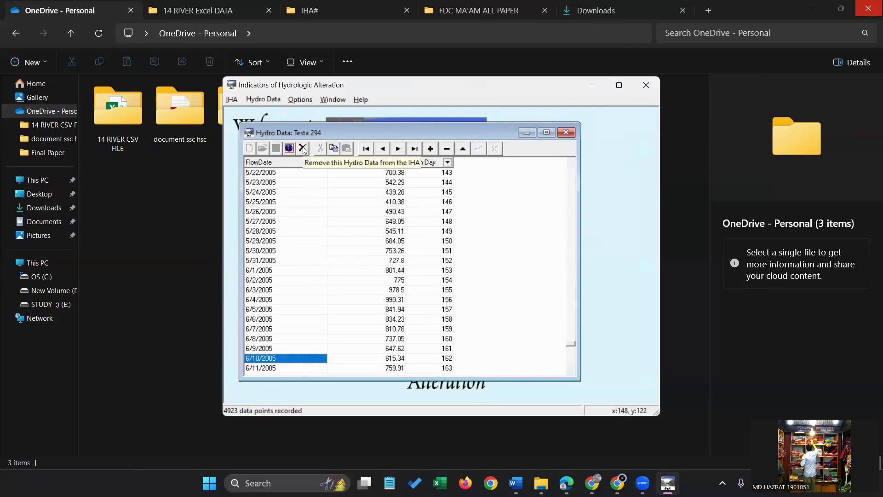
click(566, 133)
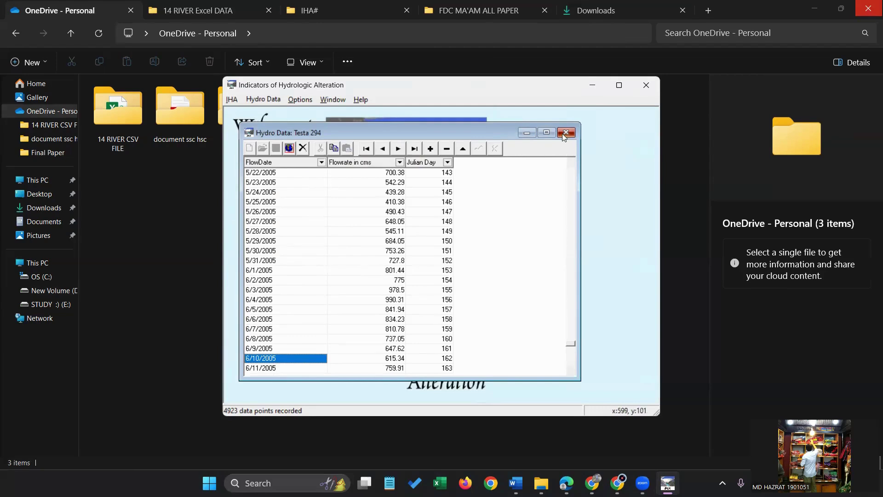
- Maximize the IHA window and start a new project that uses the Testa 294 hydro data file
click(619, 86)
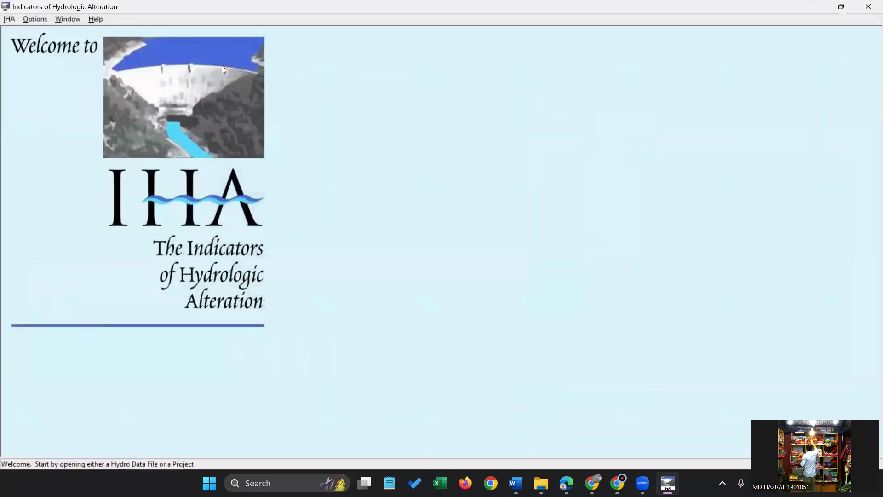
click(13, 20)
mouse_move(28, 41)
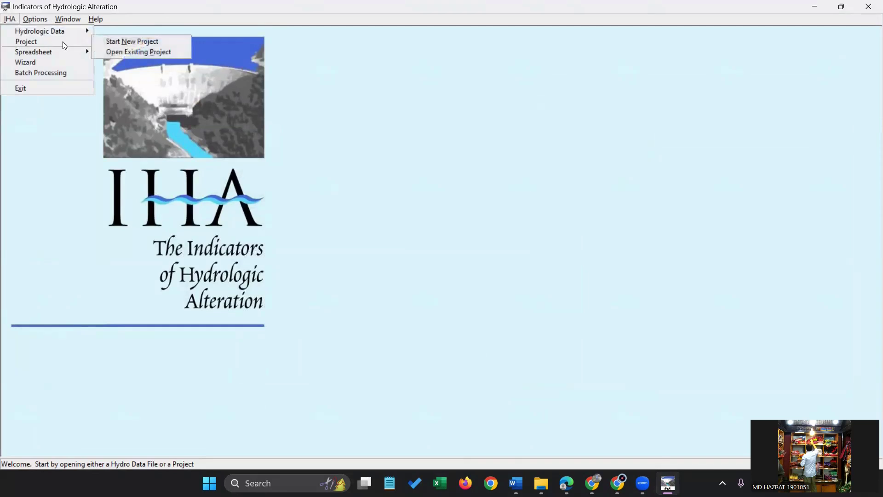
click(113, 41)
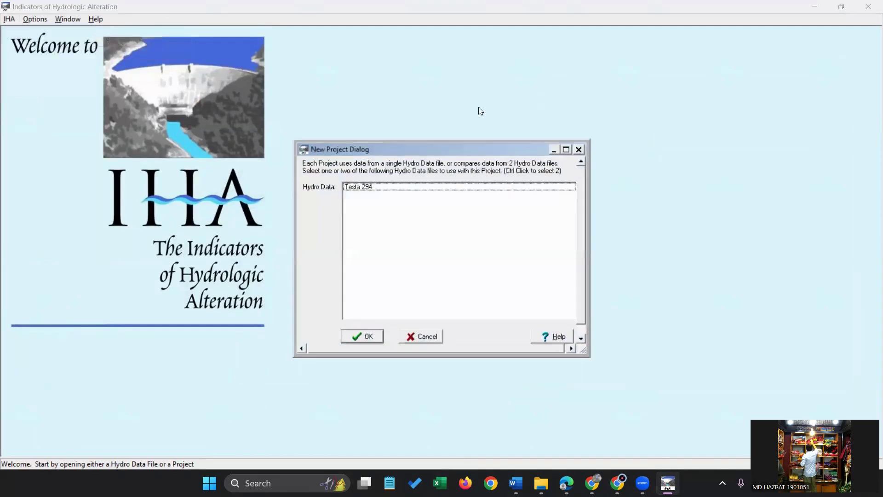
click(376, 189)
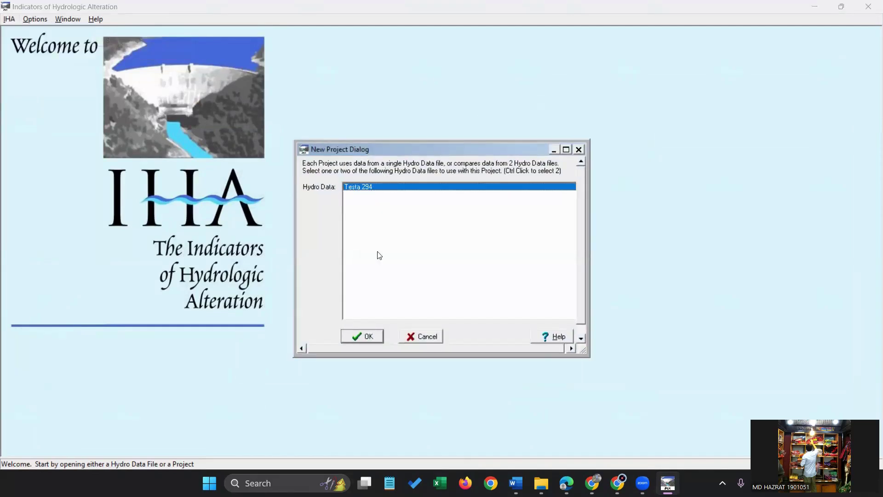
click(376, 338)
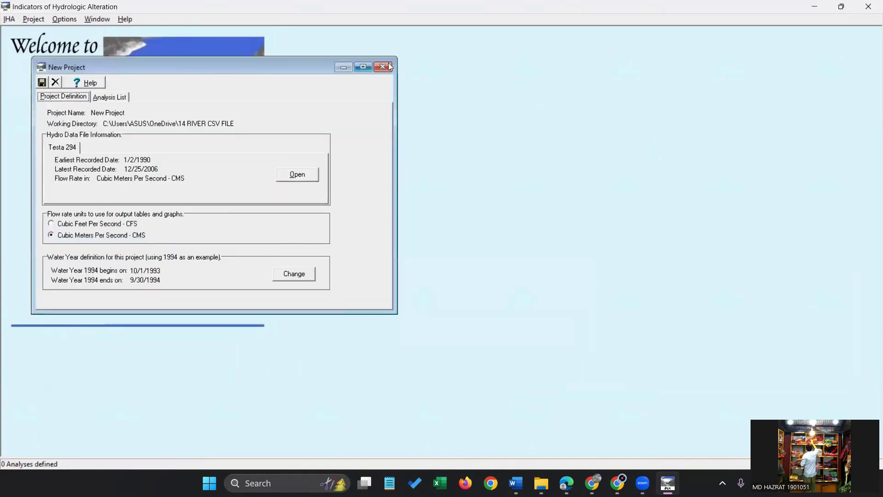
- Maximize the new project window and save the project under the copied name Testa 294
click(362, 68)
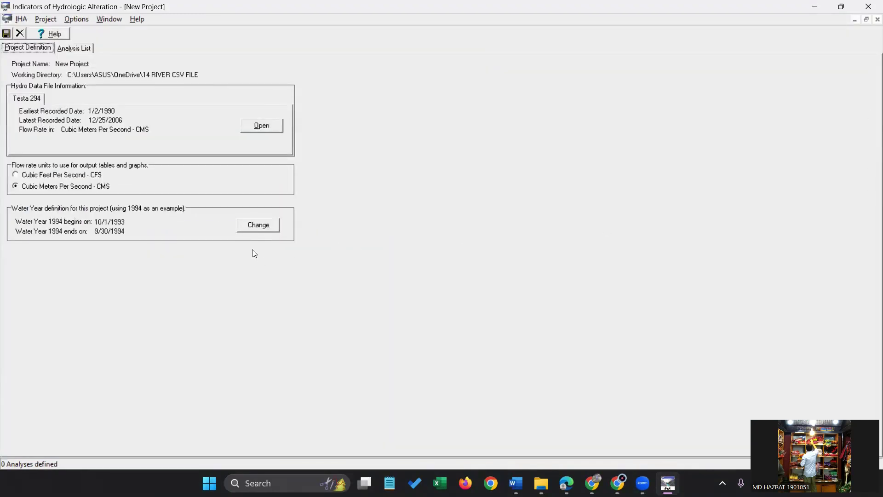
click(7, 33)
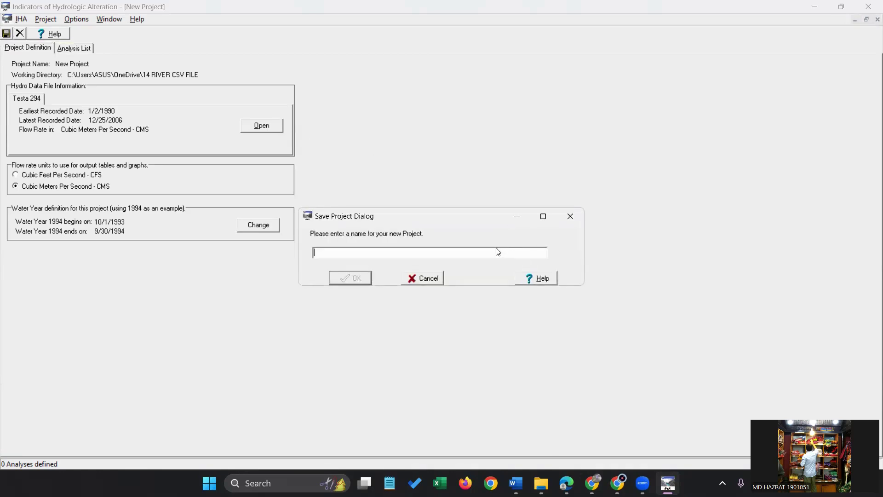
key(ctrl+v)
click(368, 281)
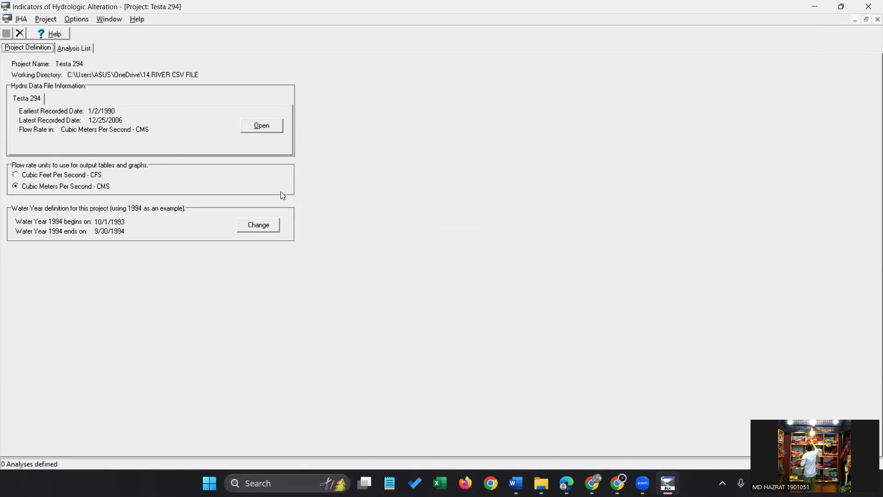
click(50, 20)
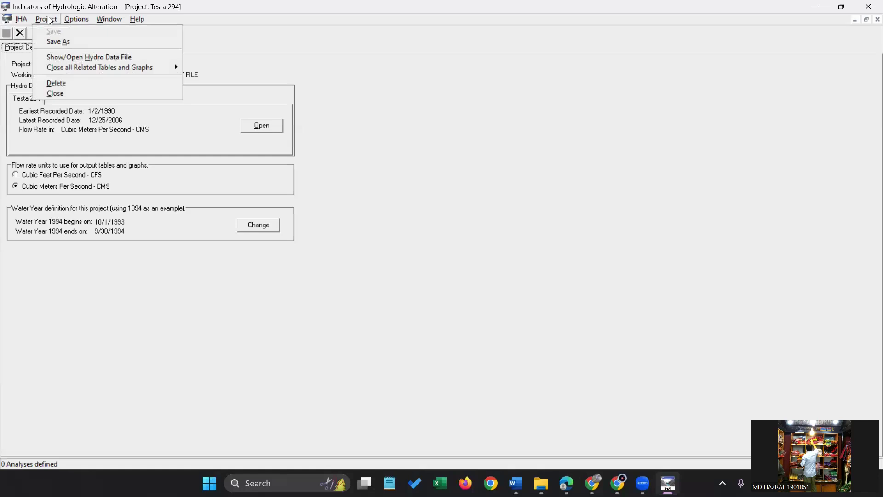
click(50, 20)
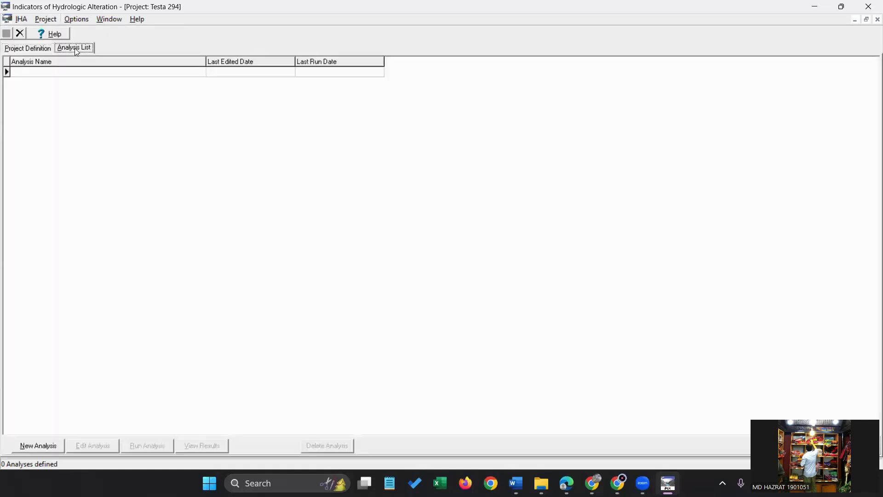
- Start a new analysis in the project with the wizard and name it Testa 294
click(74, 48)
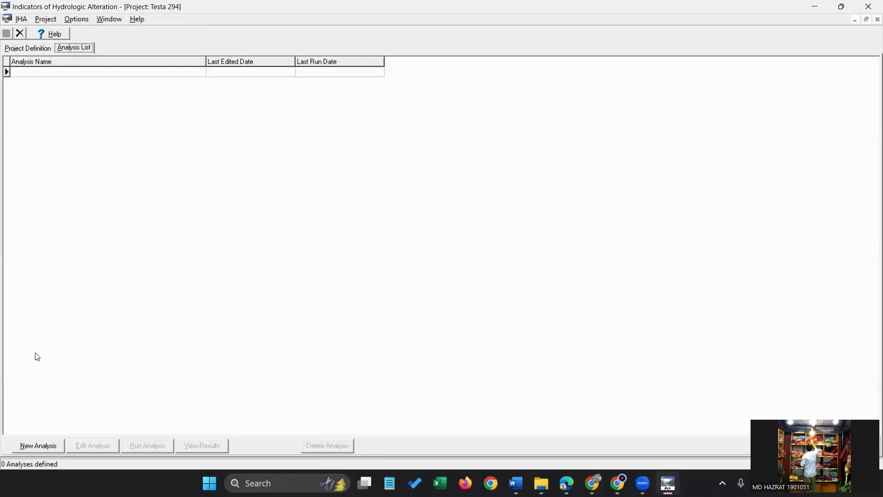
click(35, 445)
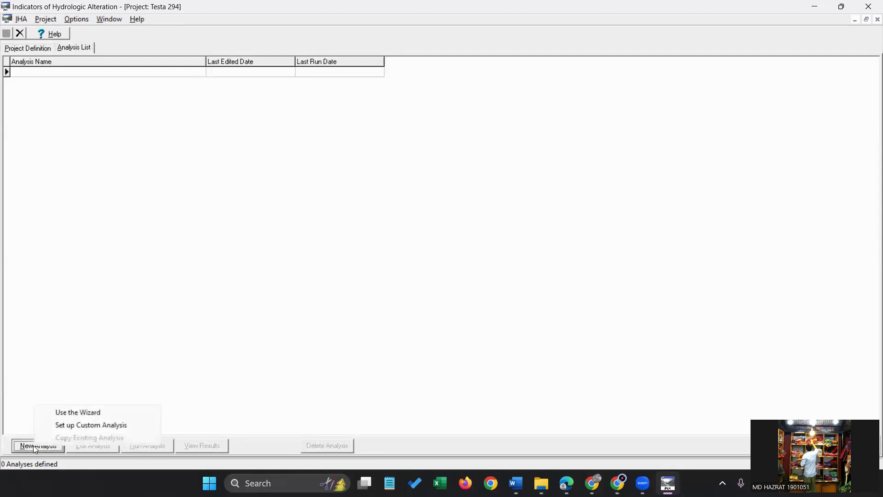
click(77, 413)
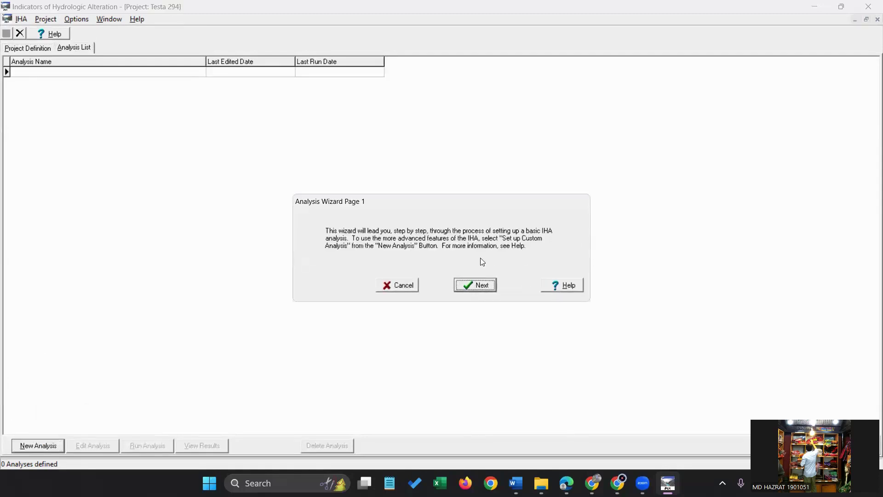
click(483, 286)
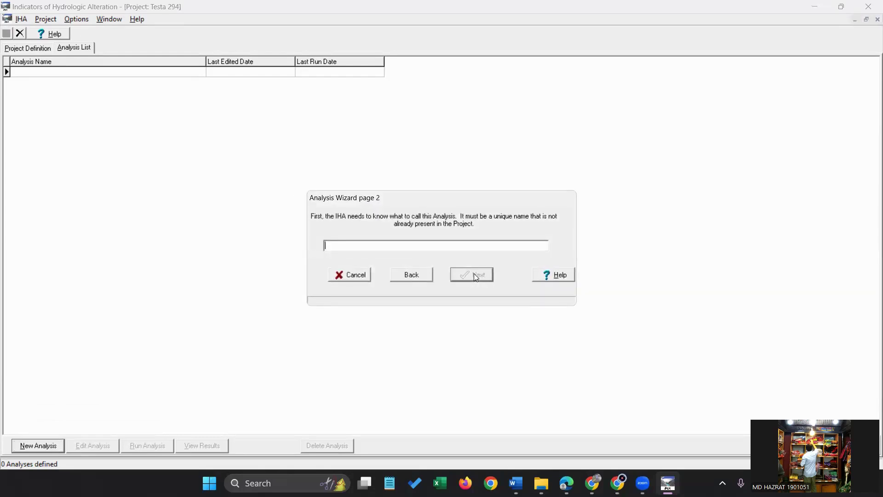
key(ctrl+v)
click(475, 273)
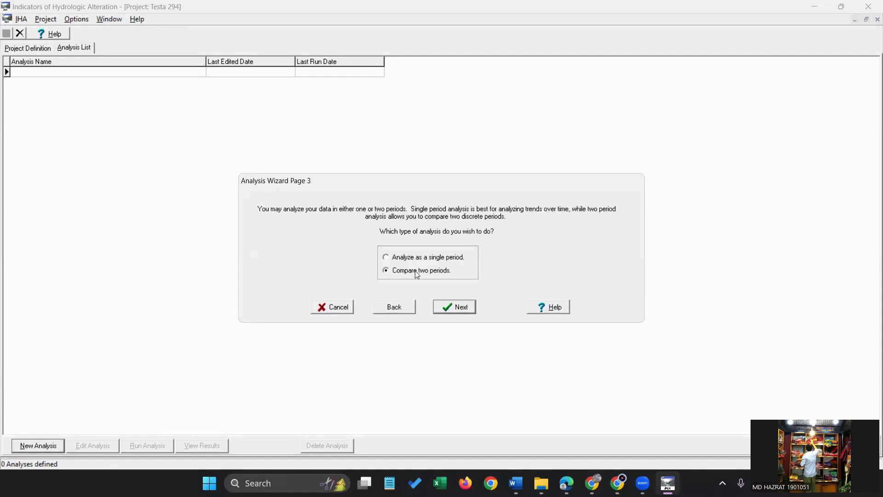
- Set the analysis to compare two periods, 1990-2000 as pre-impact and 2001-2007 as post-impact
click(386, 256)
click(386, 271)
click(458, 307)
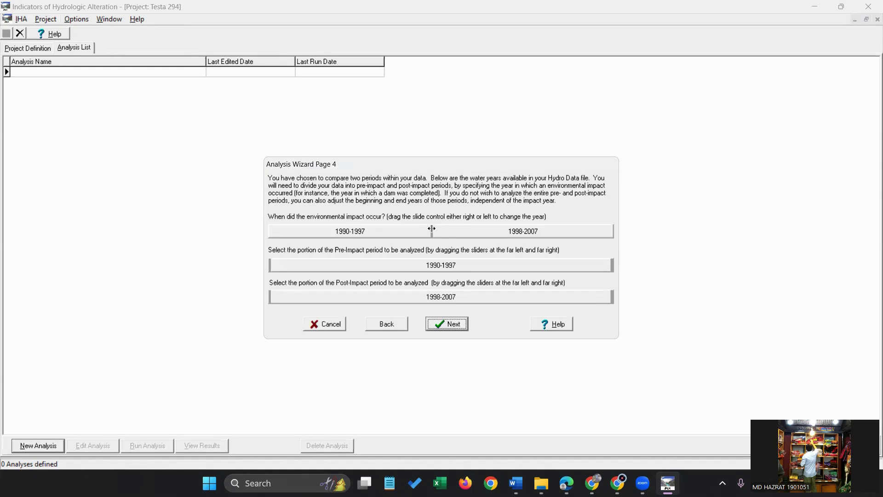
drag(431, 229, 500, 233)
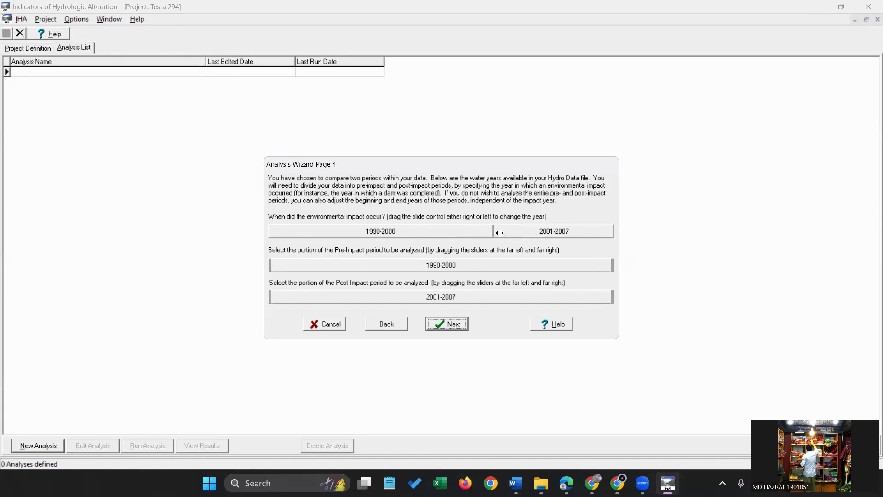
click(451, 327)
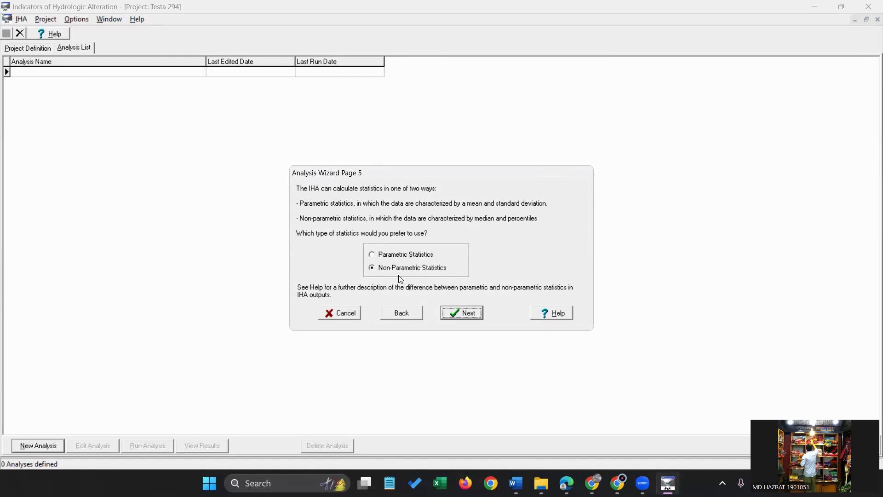
- Keep non-parametric statistics and the output title Testa 294, and save the analysis
click(462, 312)
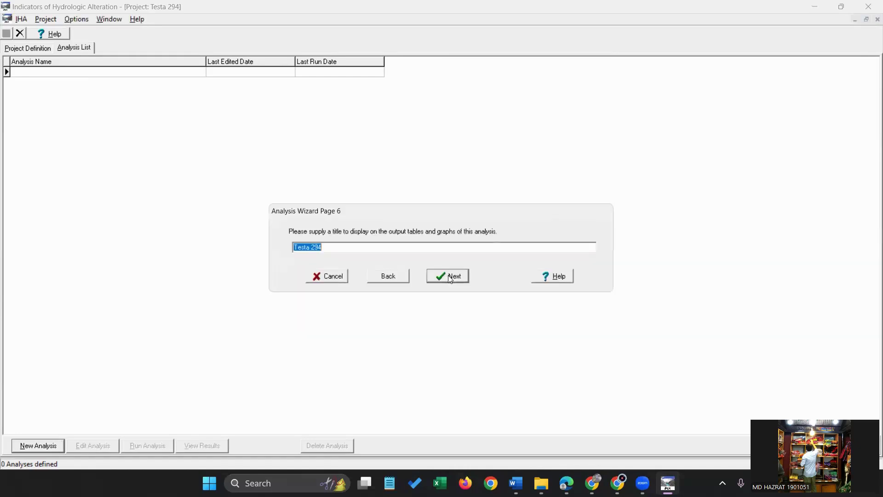
click(440, 275)
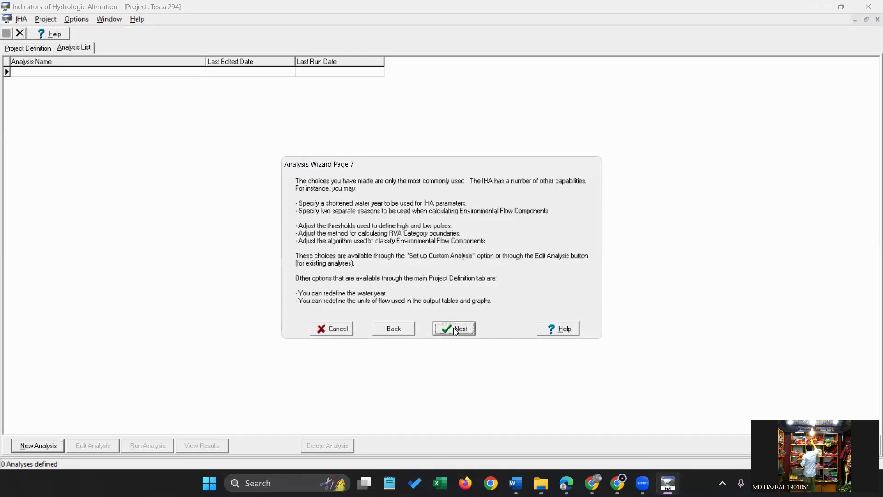
click(454, 327)
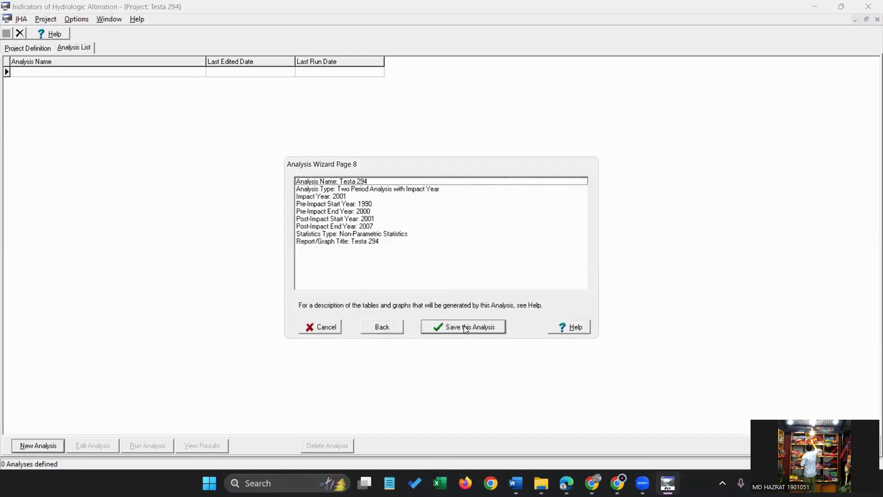
click(463, 326)
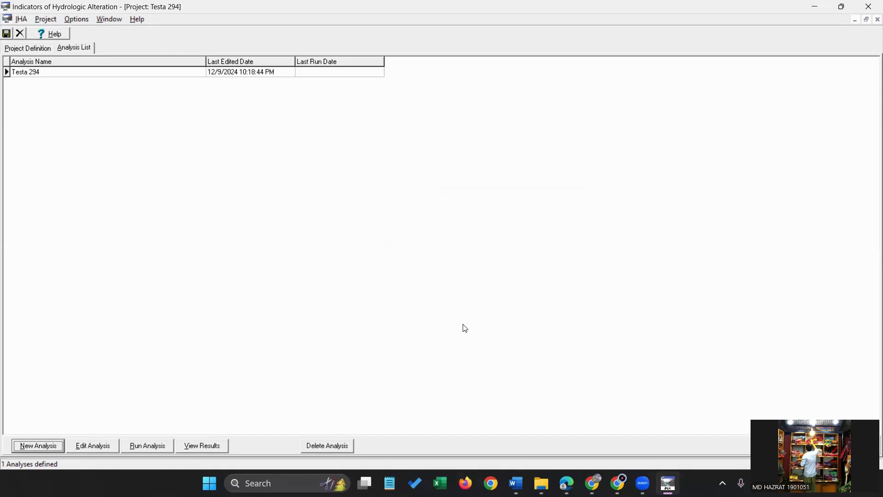
- Run the Testa 294 analysis and open its result tables
click(160, 446)
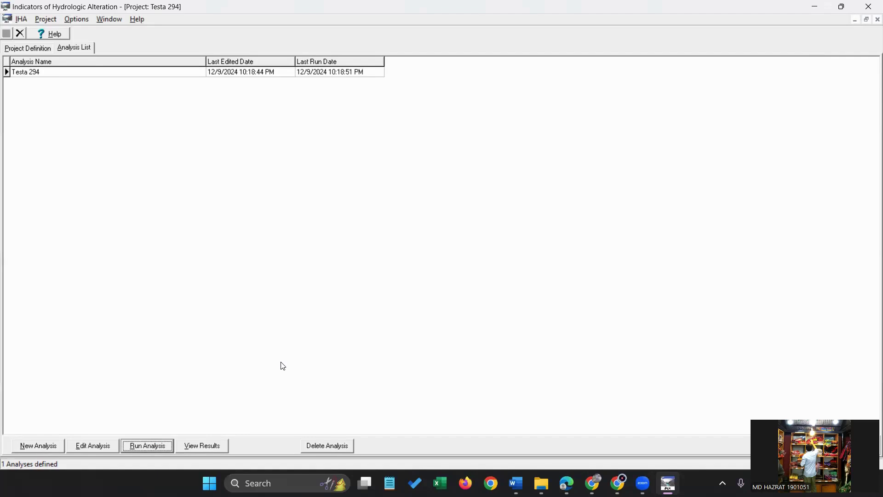
click(153, 445)
click(205, 446)
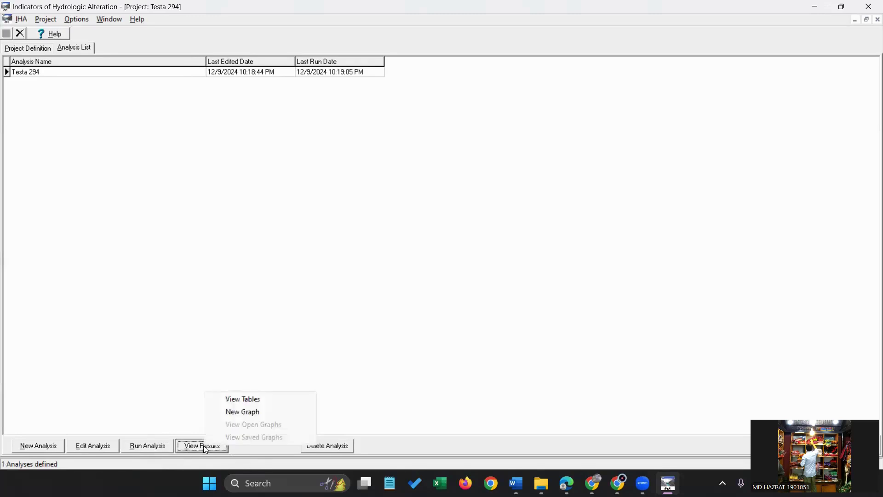
click(242, 404)
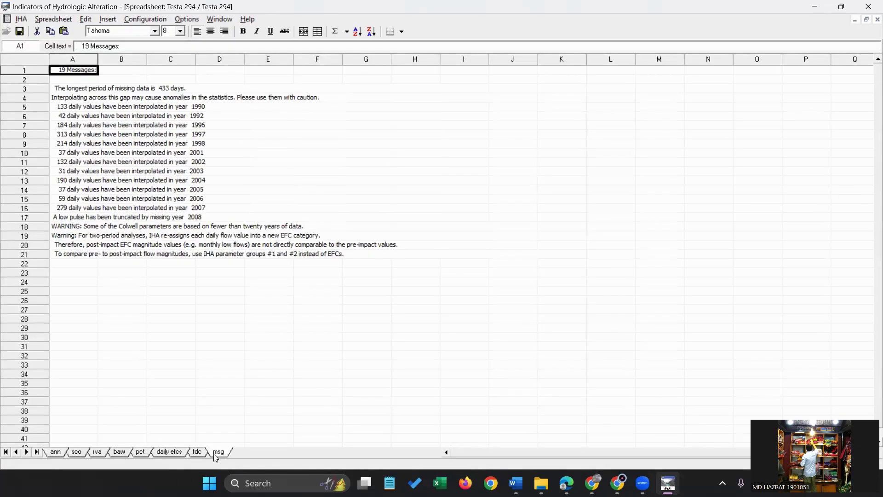
- Look through the flow duration curve, daily EFC and percentile sheets of the results
click(198, 452)
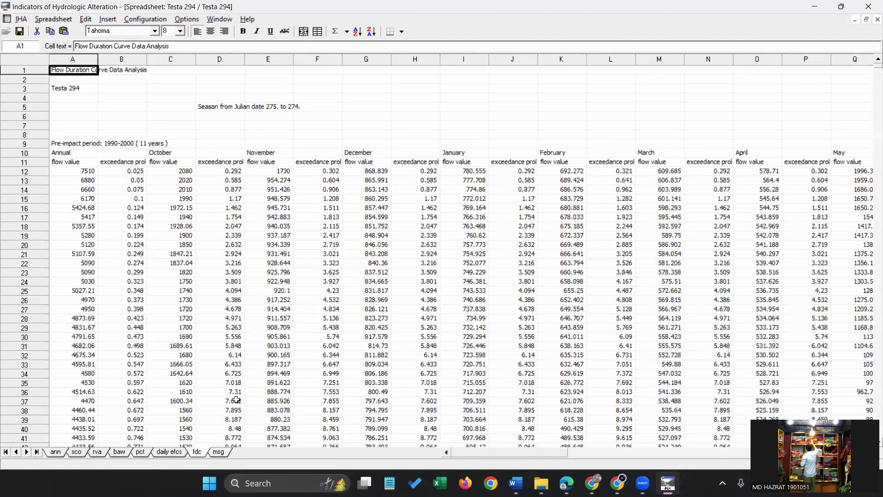
click(167, 453)
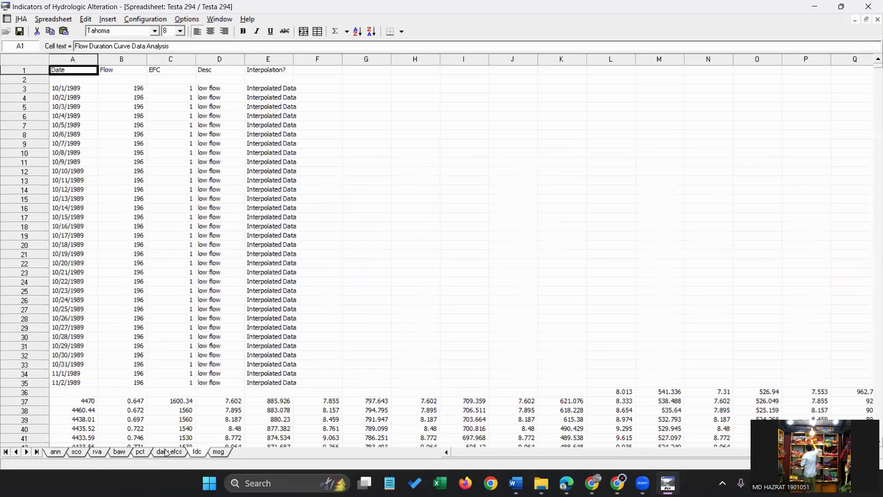
click(143, 455)
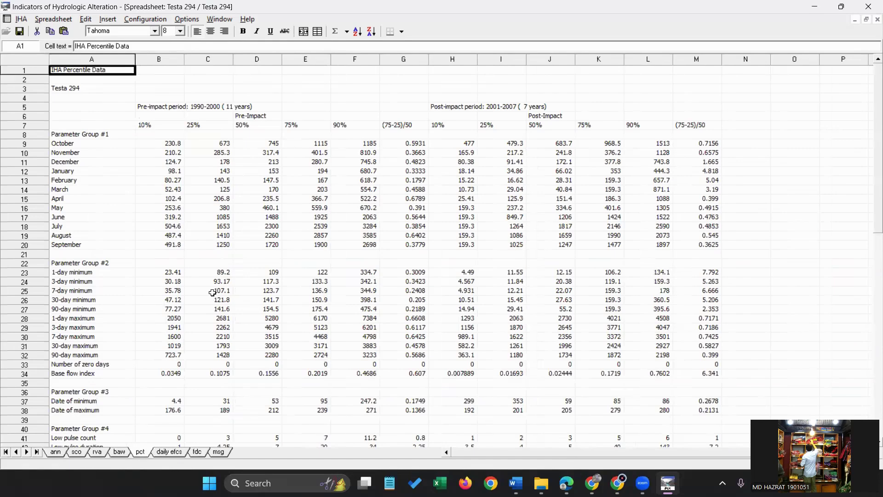
scroll(417, 289, down, 20)
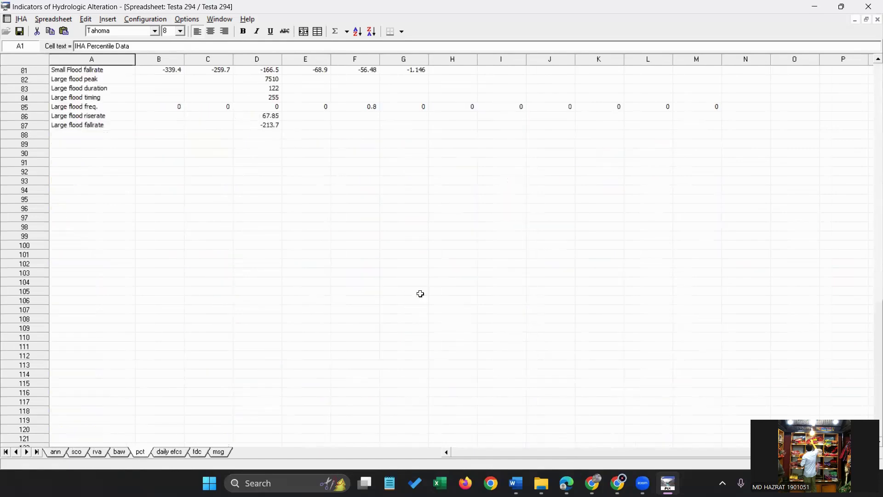
scroll(420, 294, down, 3)
scroll(420, 293, up, 20)
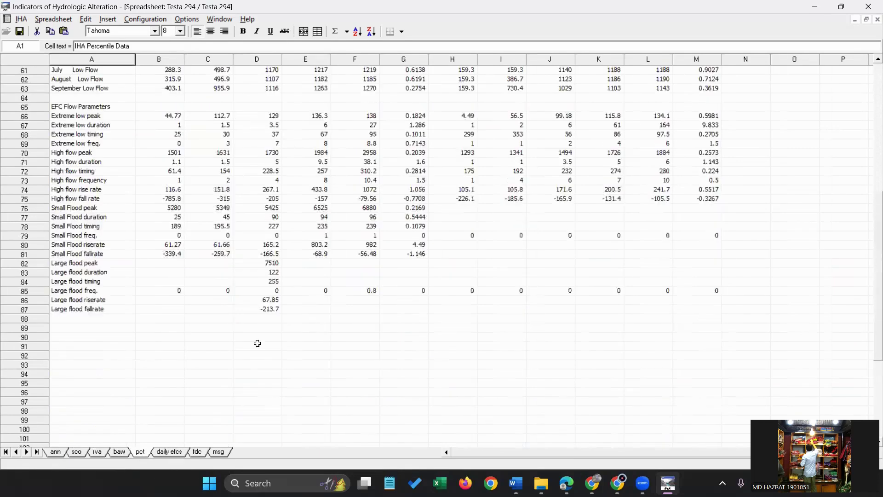
- Examine the box-and-whisker, RVA scorecard, IHA scorecard and annual summary sheets, highlighting October's low and high RVA boundaries
click(118, 453)
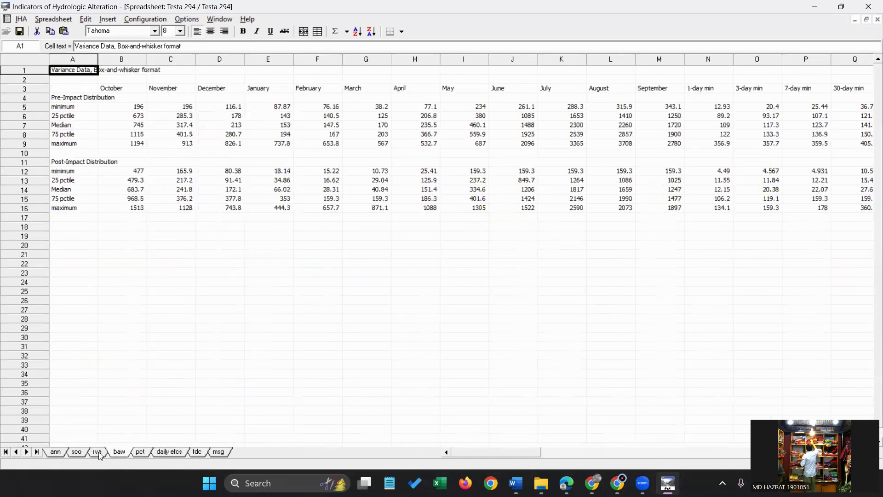
click(100, 455)
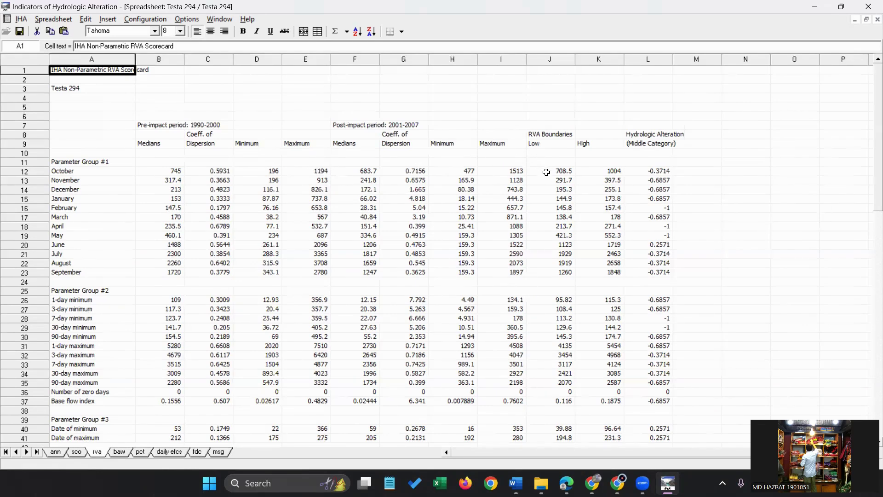
drag(547, 171, 579, 169)
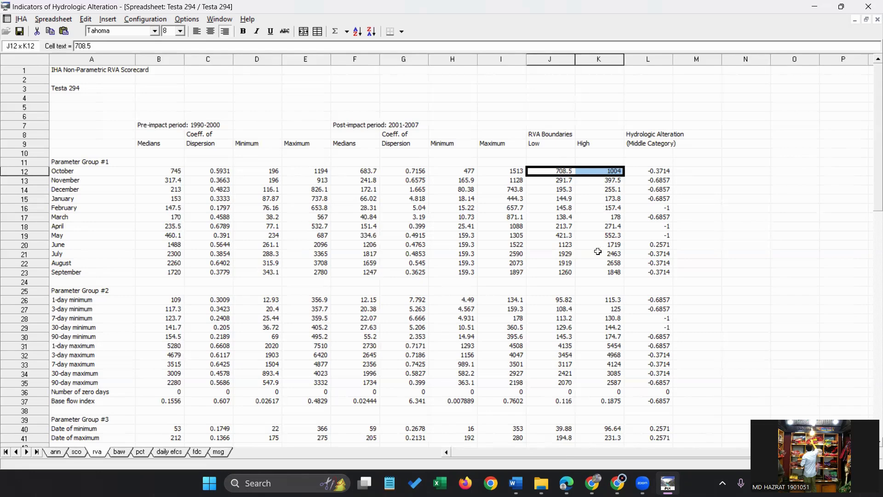
click(70, 455)
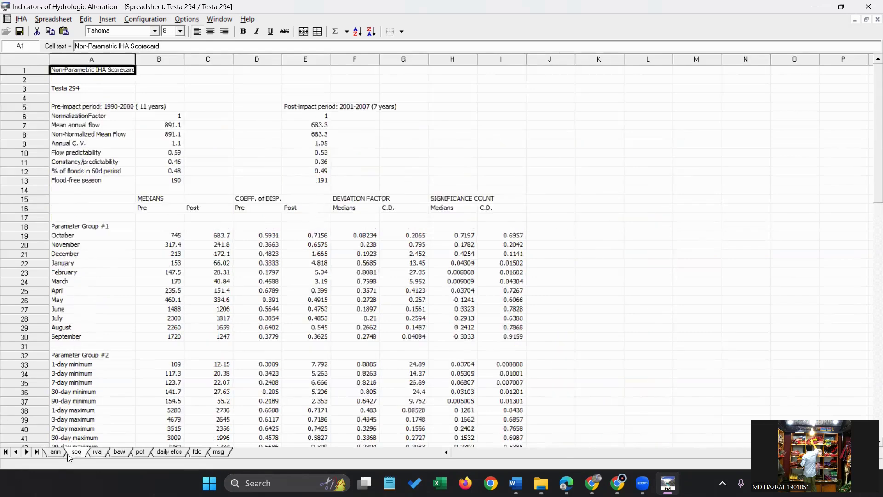
click(56, 453)
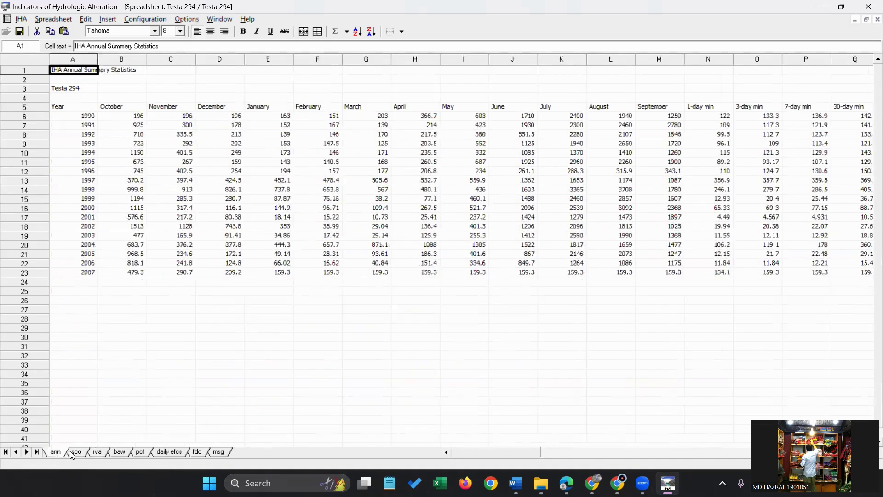
click(77, 453)
click(97, 453)
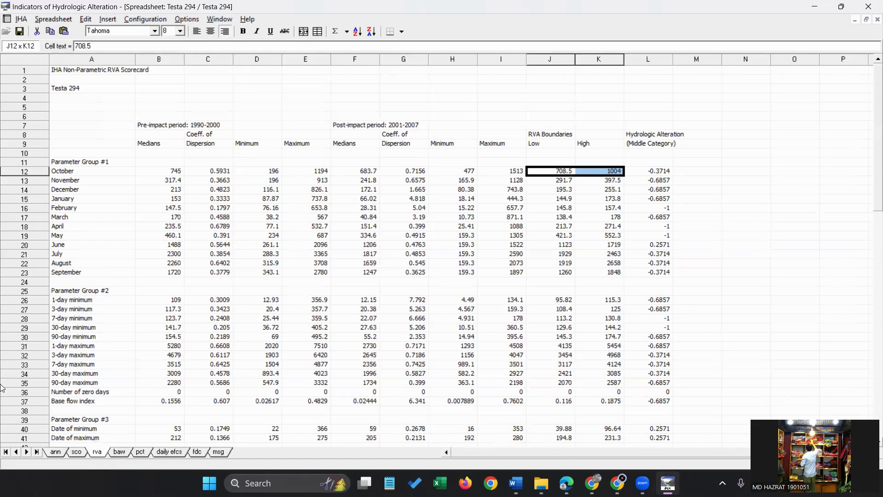
click(26, 21)
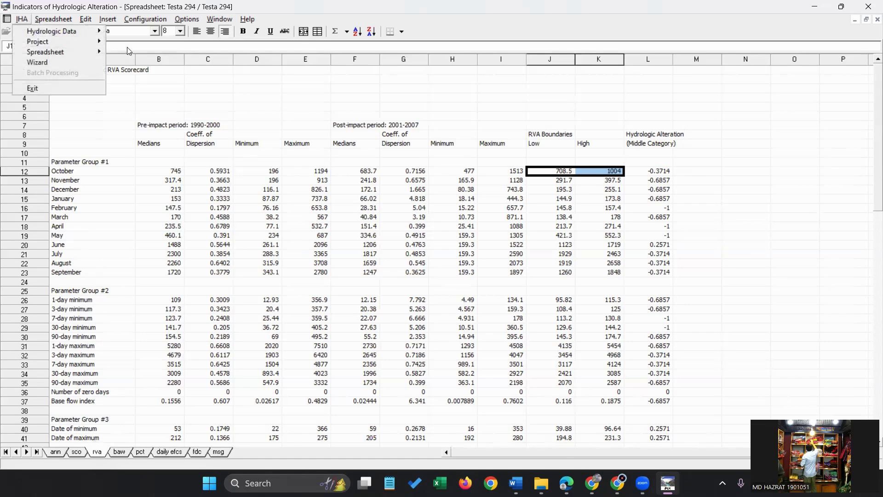
mouse_move(95, 23)
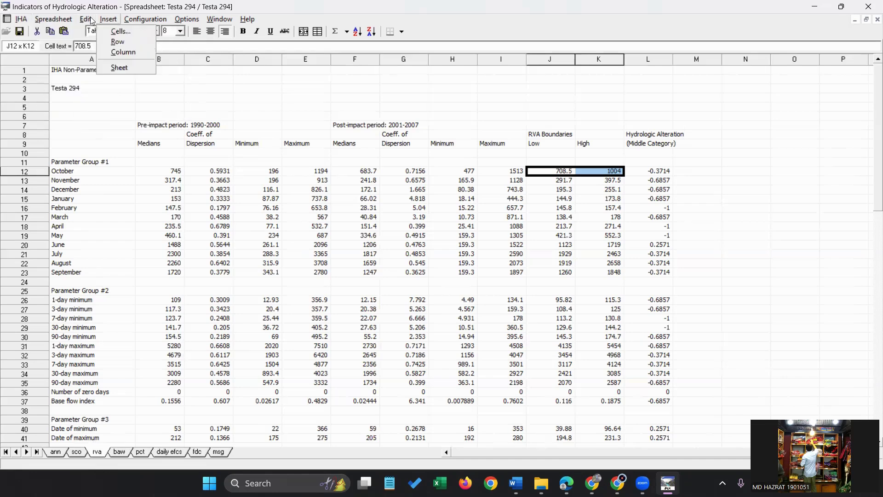
mouse_move(193, 30)
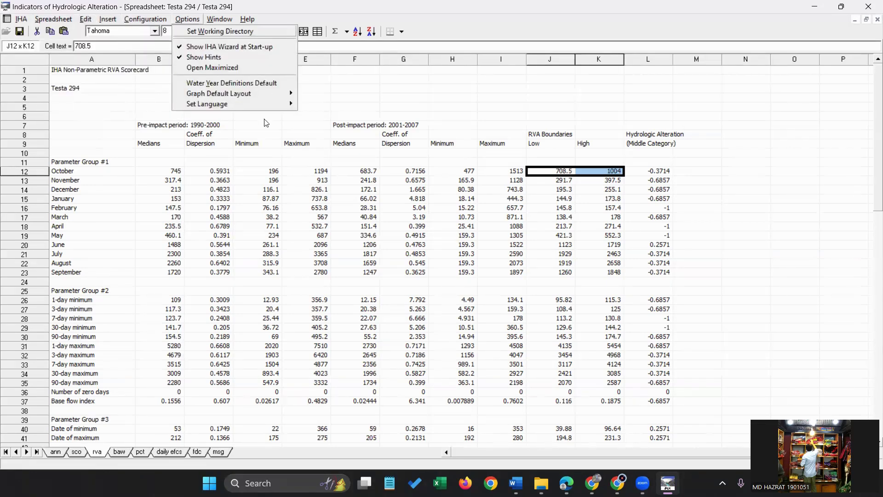
click(870, 17)
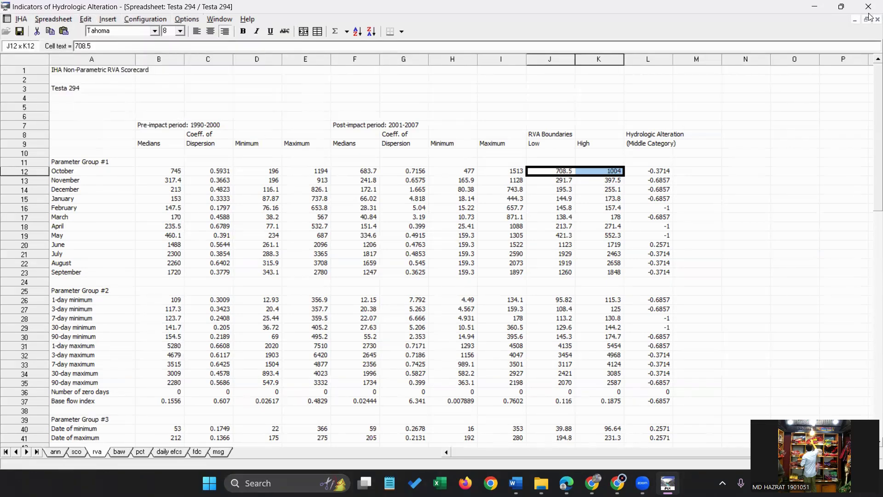
- Close the result tables and create a monthly flows graph for October with the median line, RVA boundaries and hydrologic alterations shown
click(871, 21)
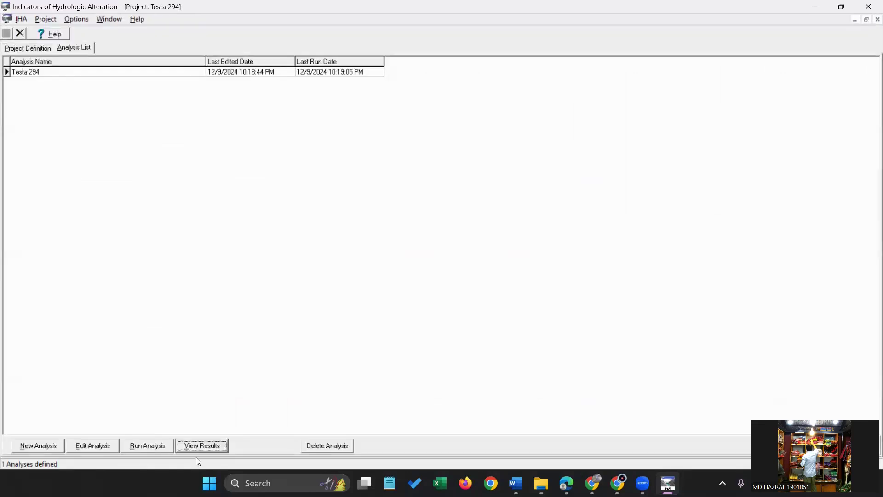
click(203, 447)
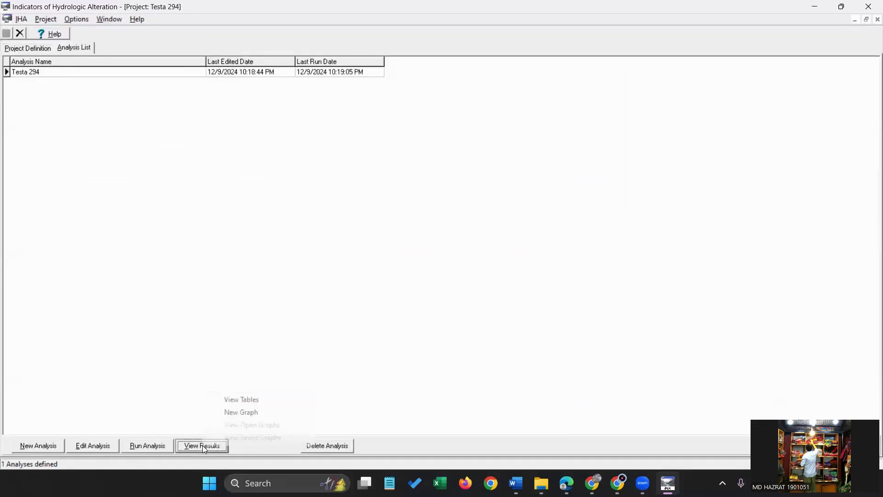
click(227, 413)
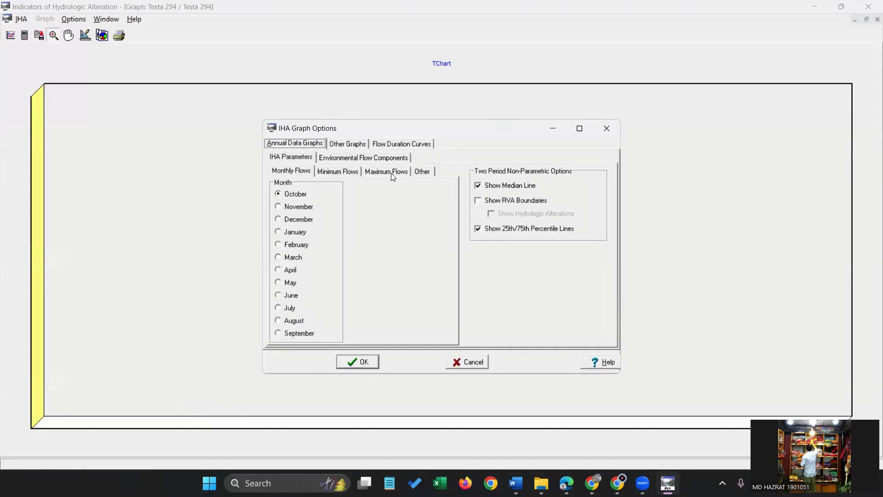
click(477, 203)
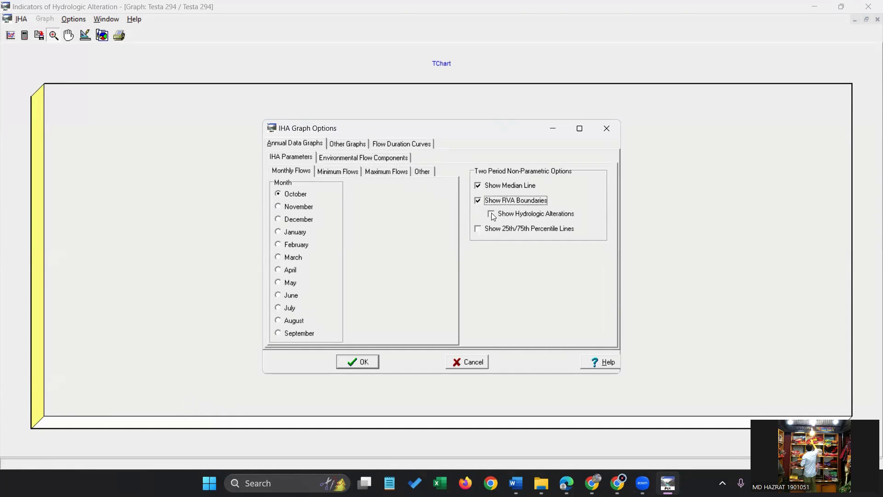
click(492, 214)
click(479, 229)
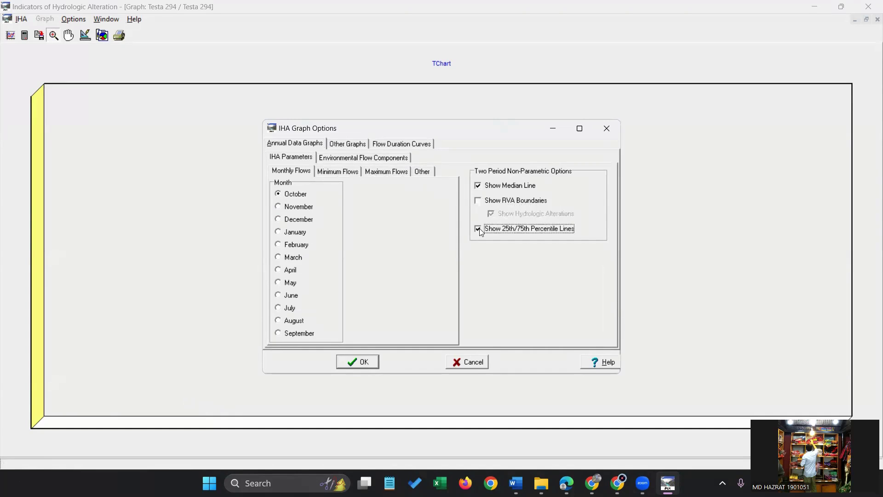
click(477, 201)
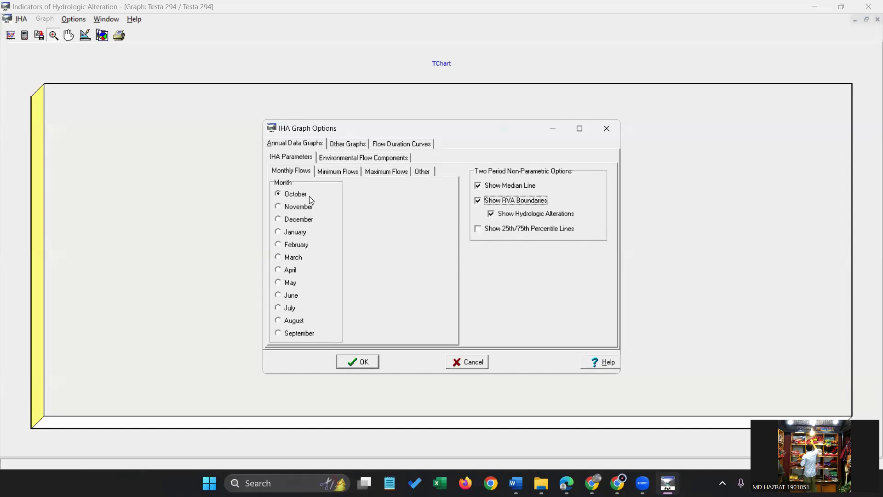
click(364, 362)
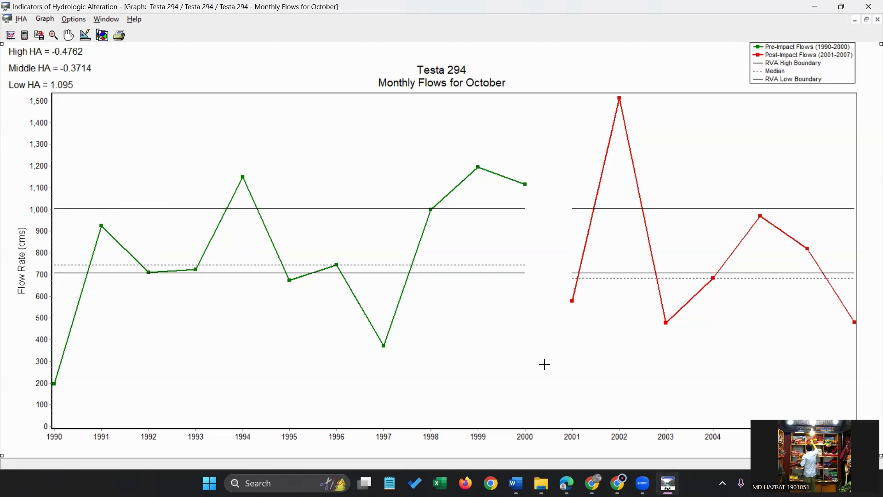
- Minimize the October graph and reopen the Testa 294 result tables at the RVA scorecard sheet
click(855, 19)
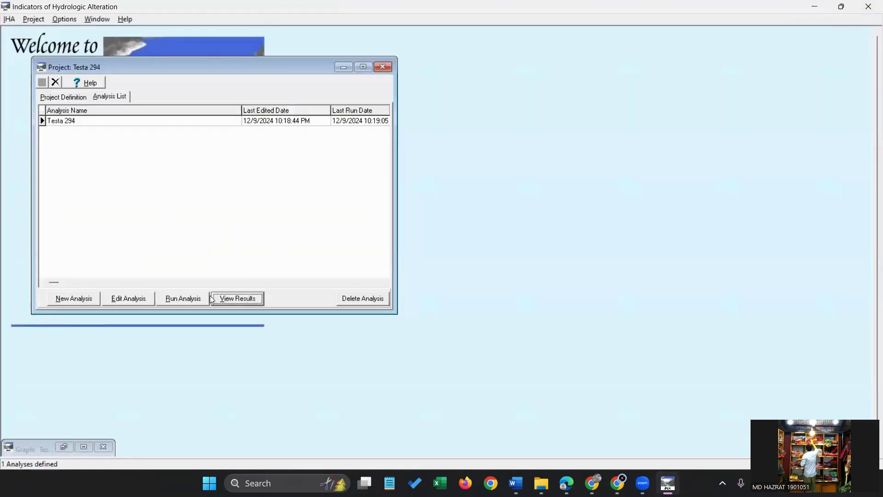
click(224, 299)
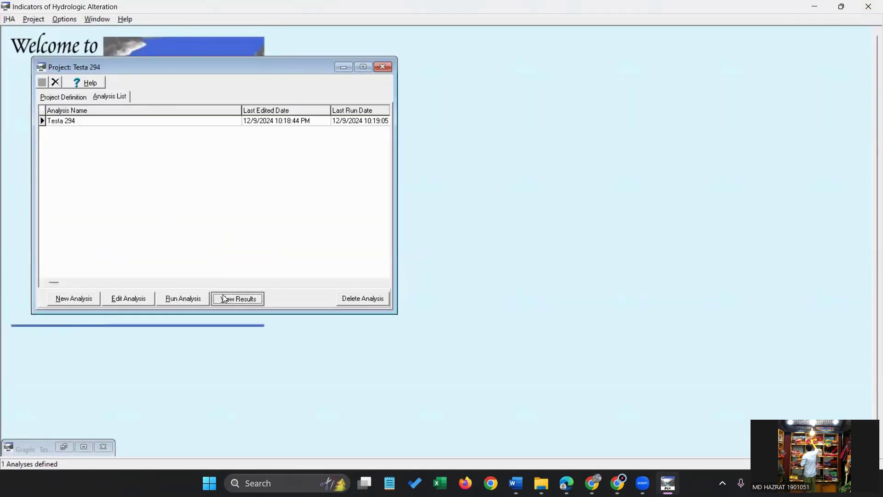
click(254, 304)
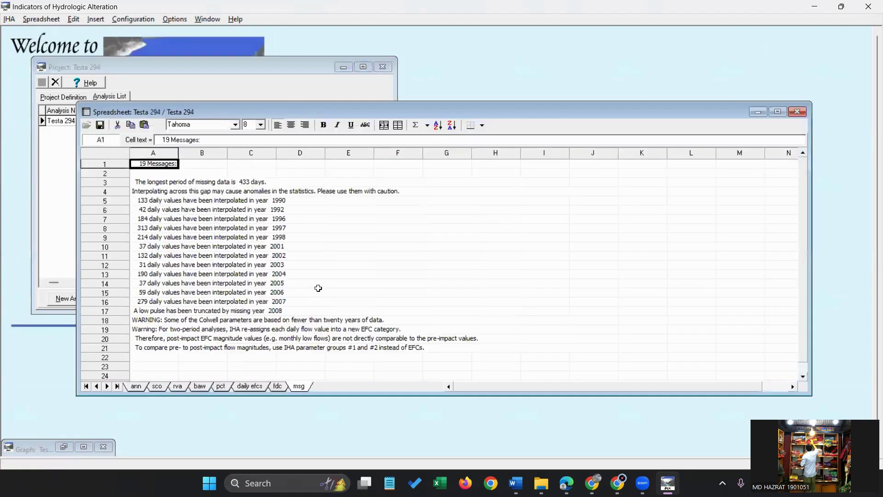
click(178, 387)
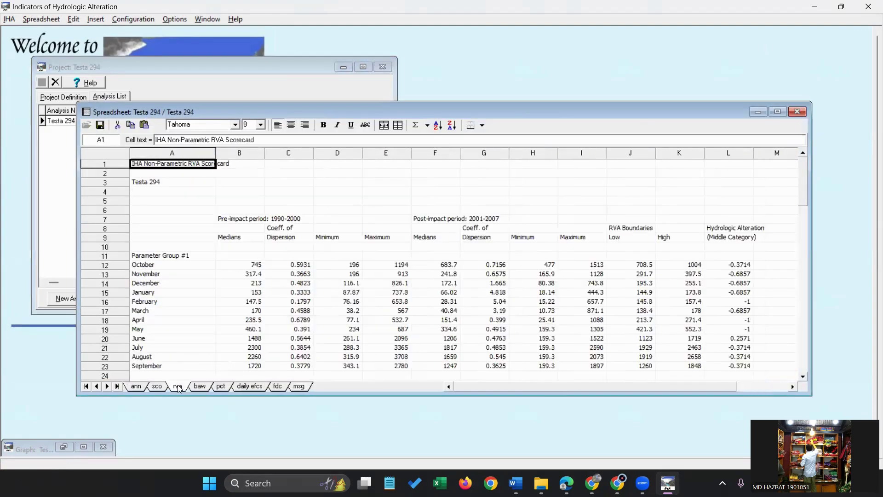